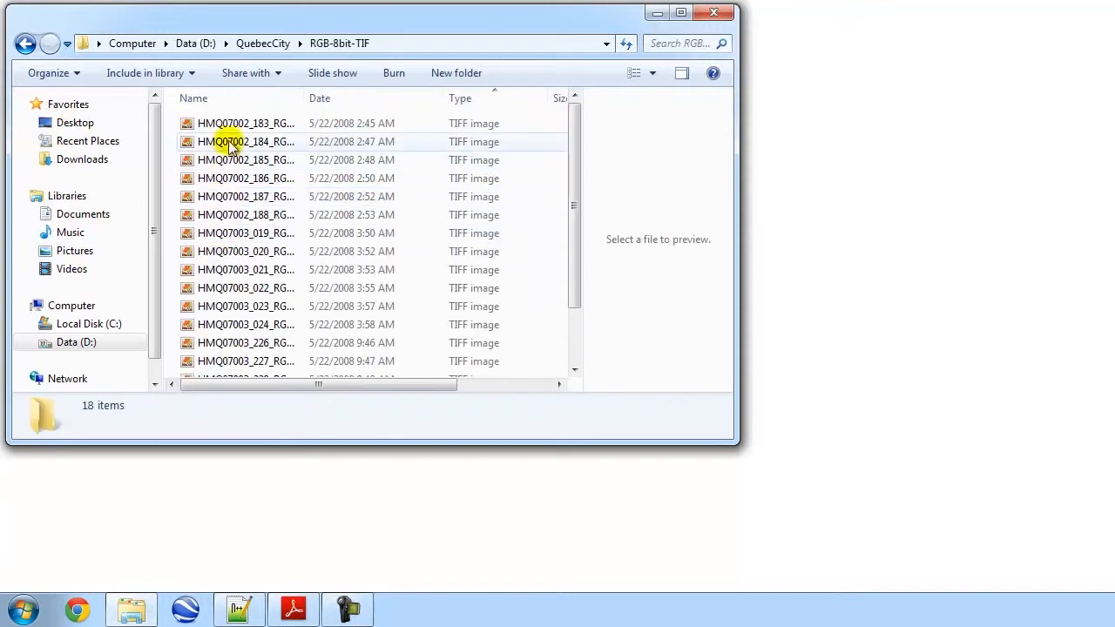
Step: Review the TIFF images in the RGB-8bit-TIF folder, minimize its window and launch 3D FeatureXtract
scroll(224, 257, "down", 2)
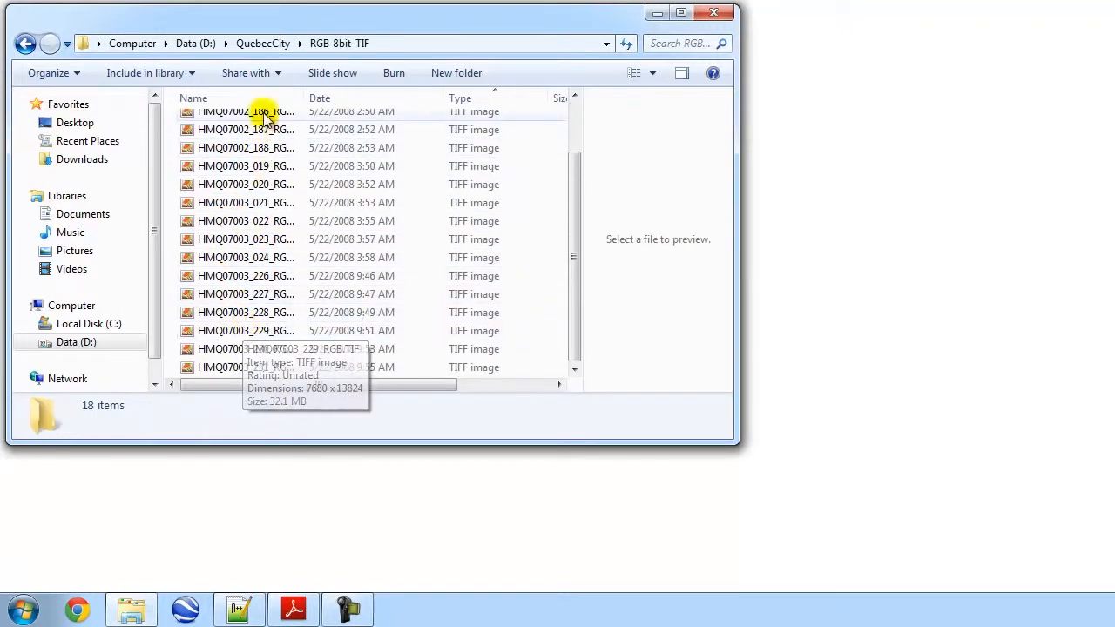
scroll(256, 314, "up", 2)
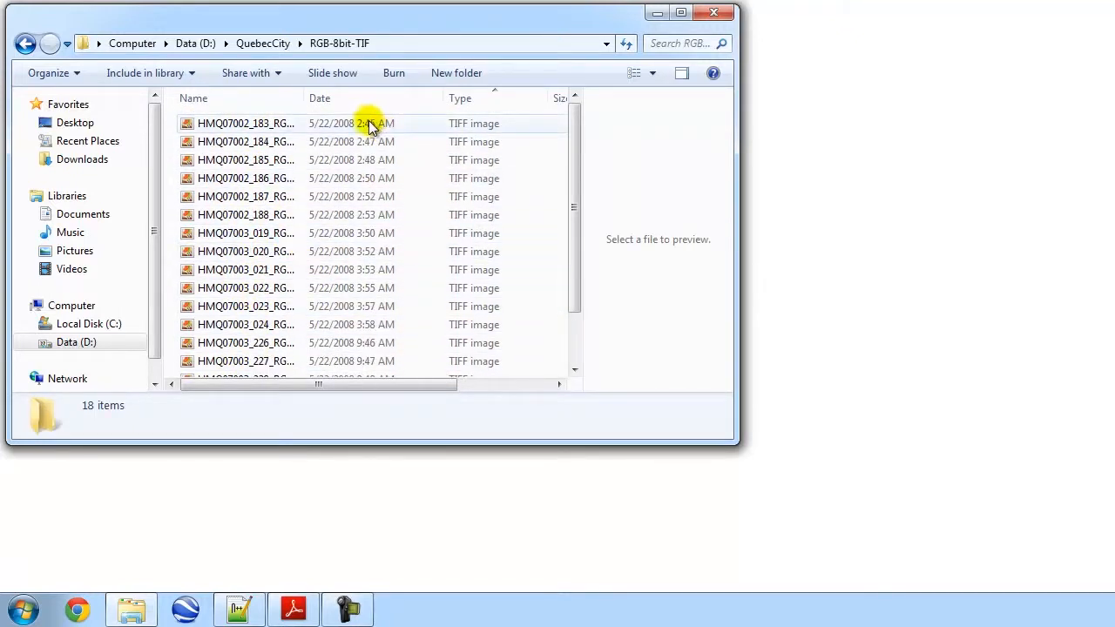
left_click(655, 15)
left_click(26, 611)
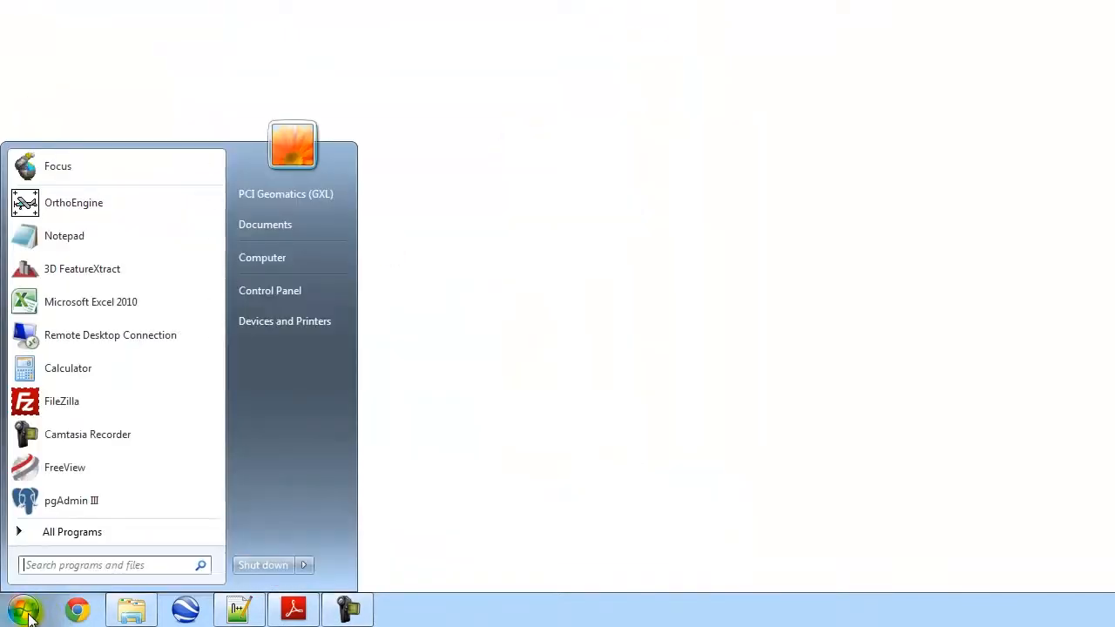
left_click(87, 269)
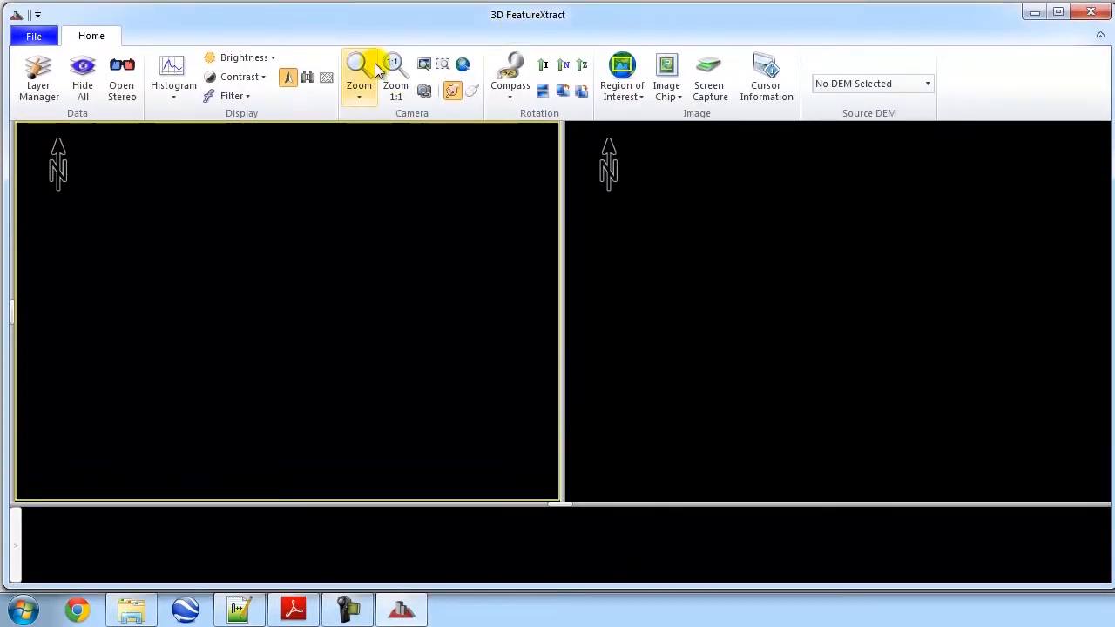
Step: Load all TIFF images from HMQ07002_183_RGB.TIF to HMQ07003_231_RGB.TIF in the RGB-8bit-TIF folder into the session
left_click(34, 36)
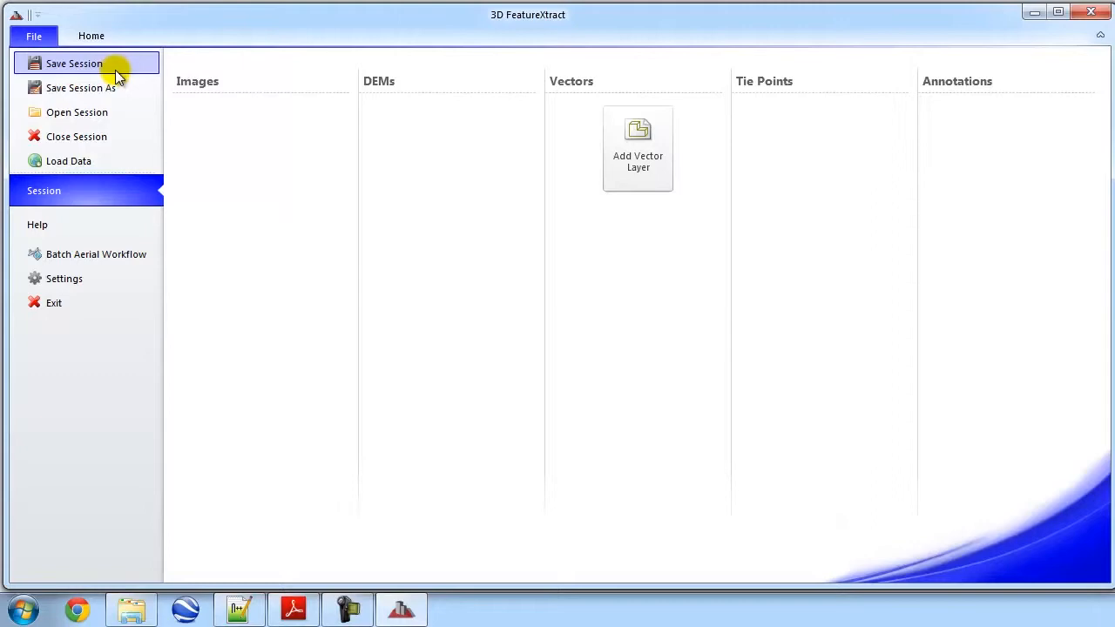
left_click(85, 163)
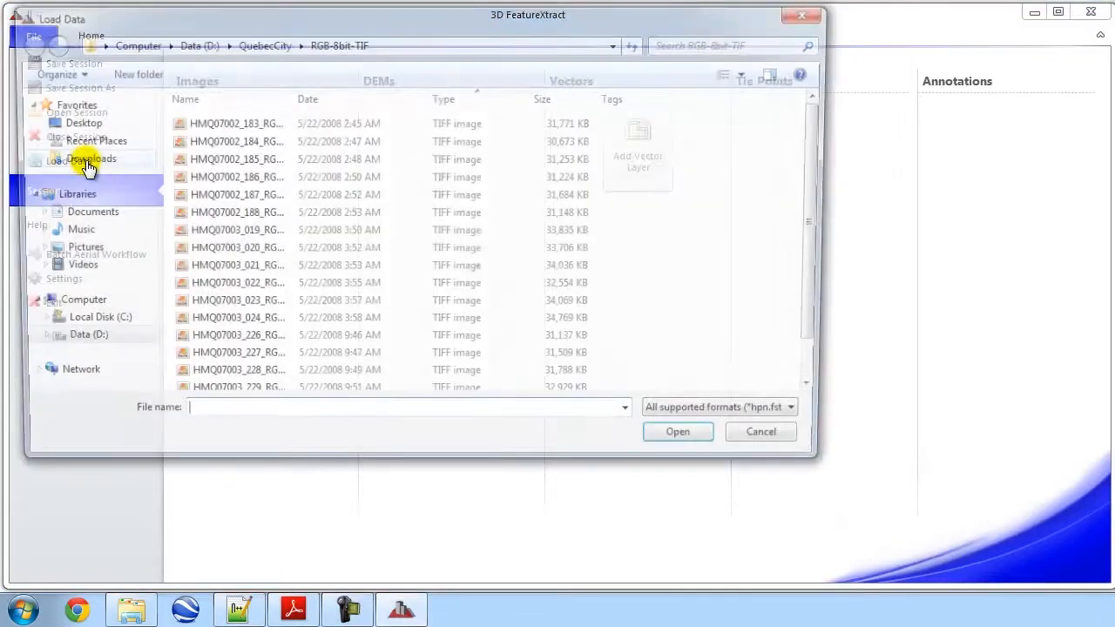
left_click(196, 128)
scroll(229, 200, "down", 1)
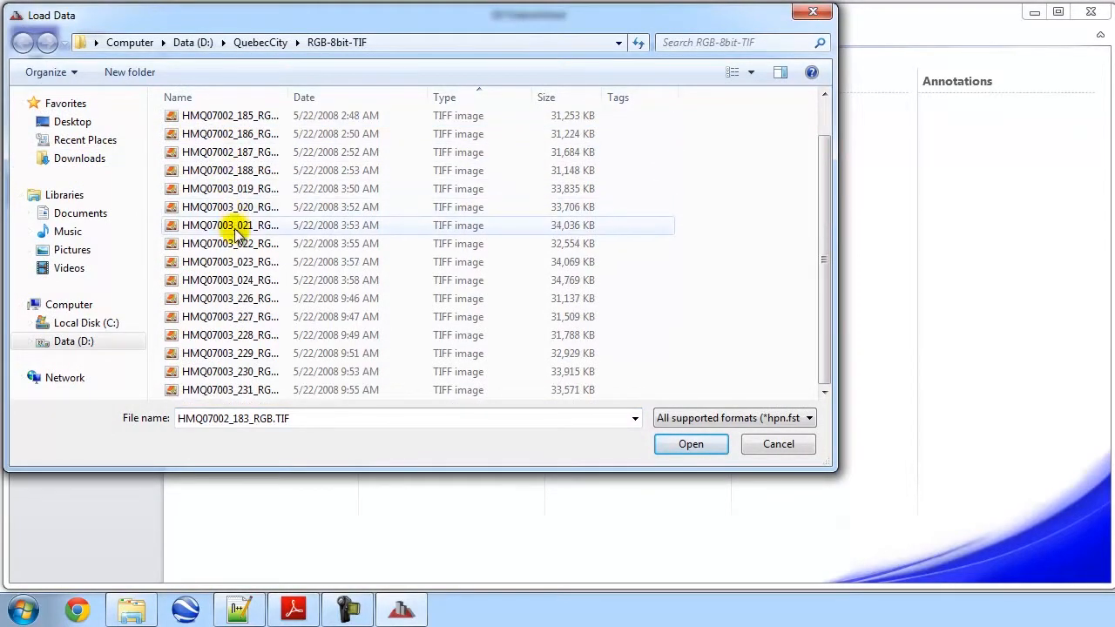
left_click(229, 390, "shift")
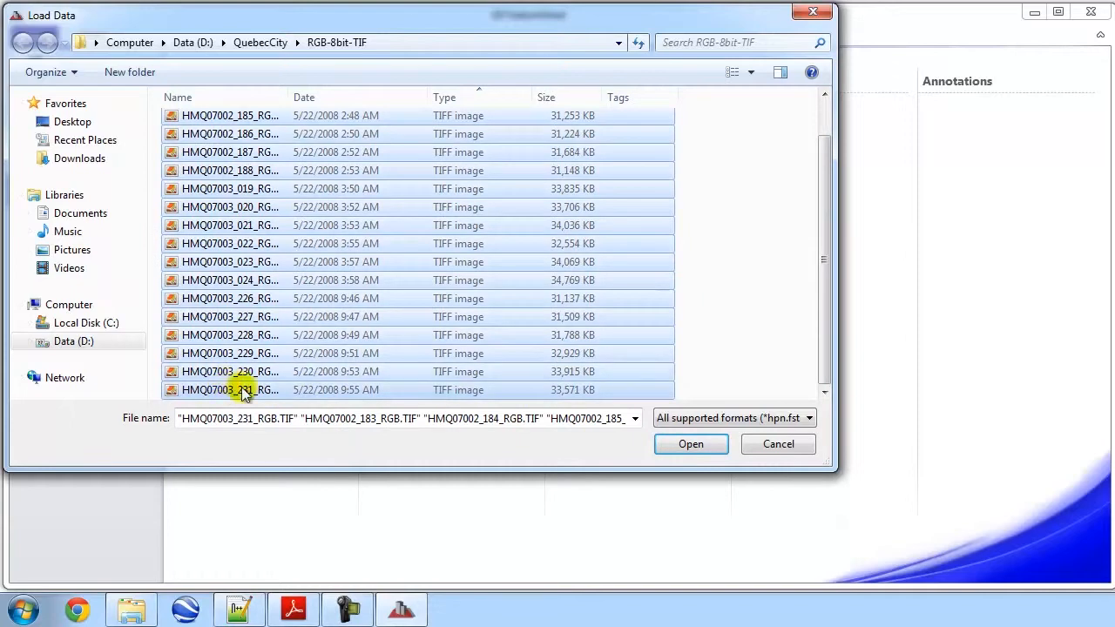
left_click(688, 446)
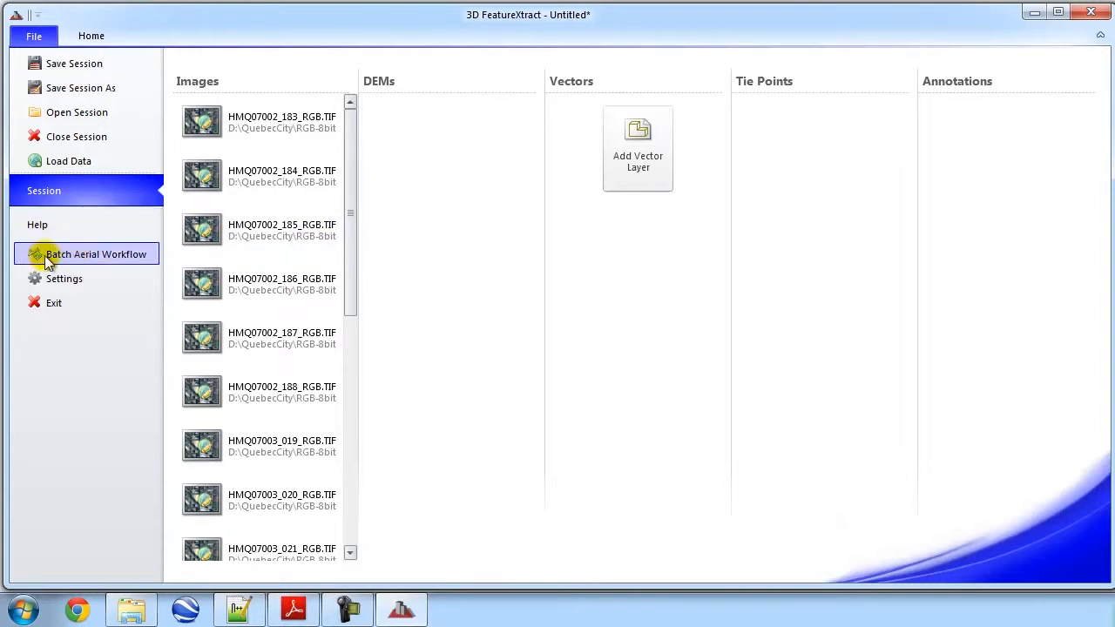
Step: Start the Batch Aerial Workflow and set the focal length to 120 mm, consulting the DMC calibration certificate PDF
left_click(94, 254)
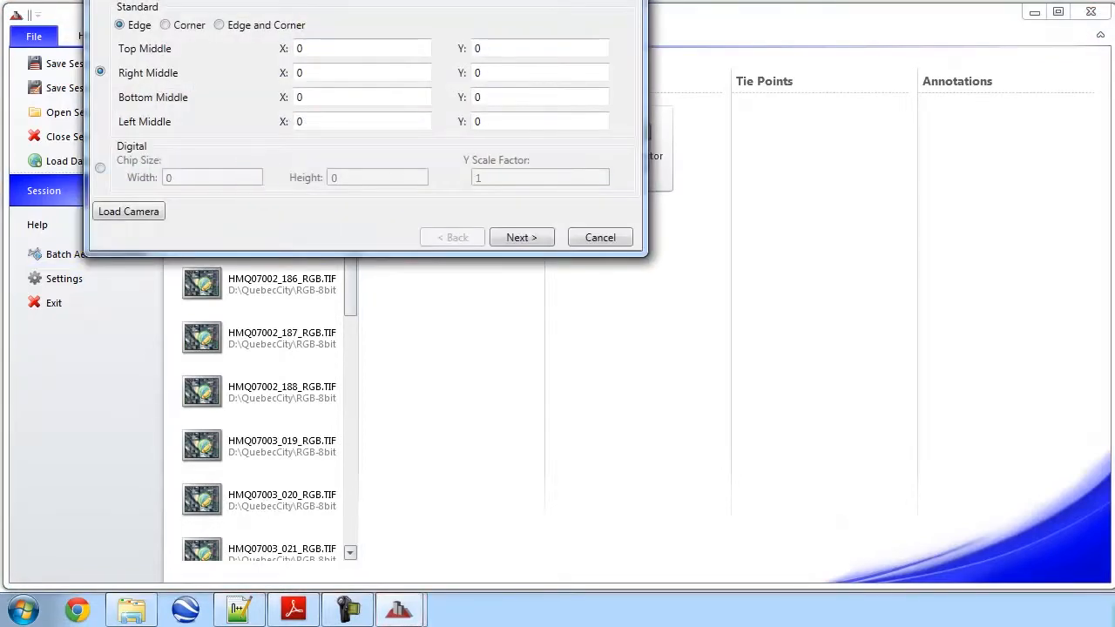
left_click_drag(336, 0, 400, 61)
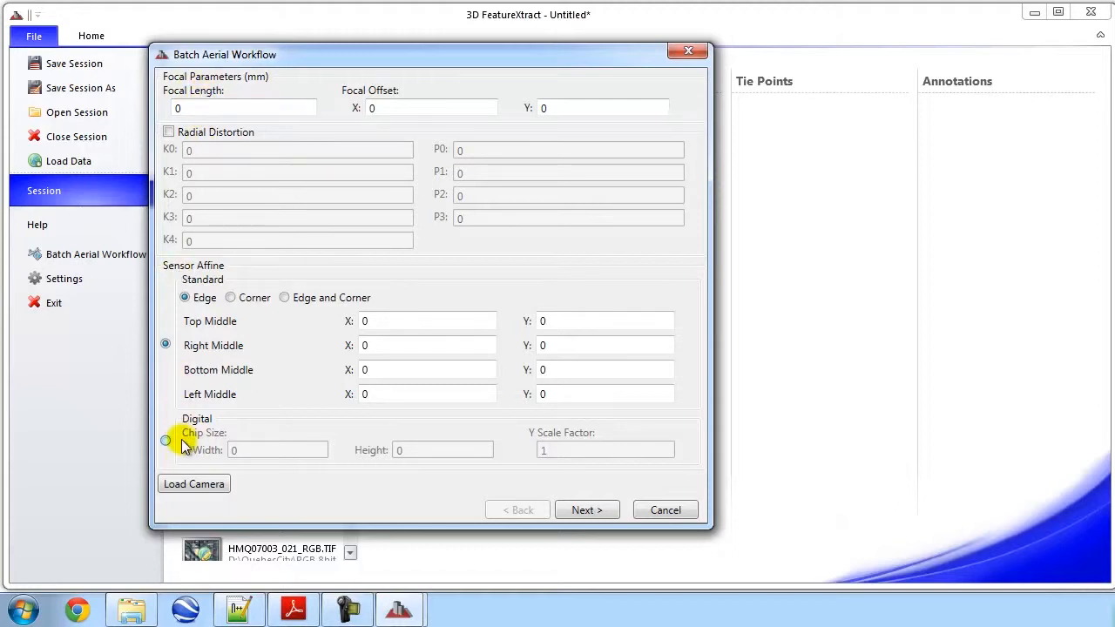
left_click(297, 596)
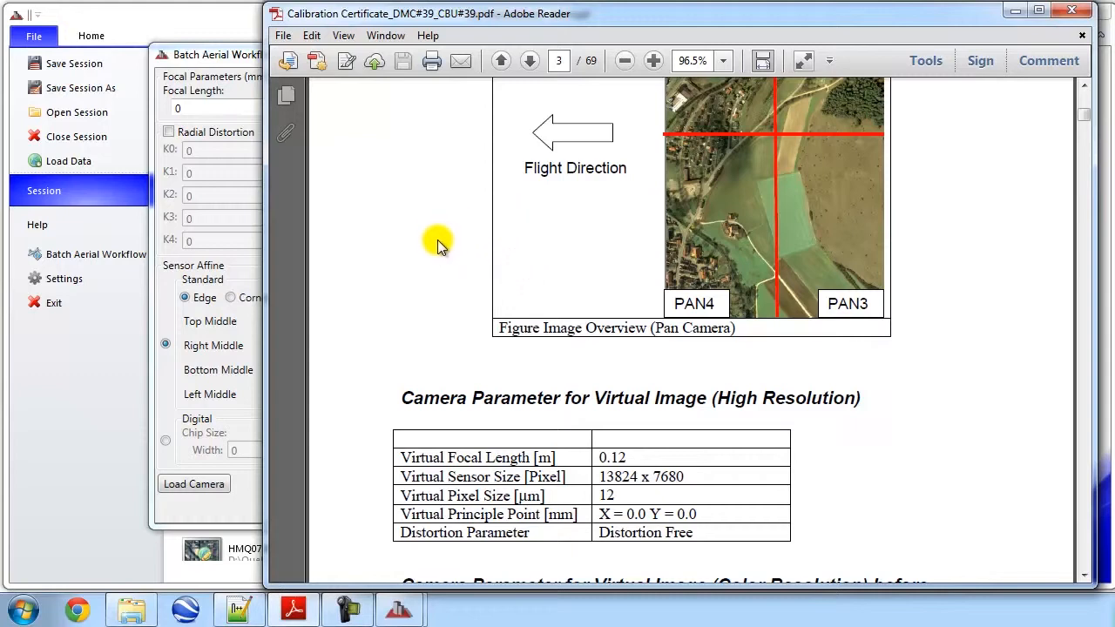
left_click_drag(214, 53, 97, 53)
left_click(659, 398)
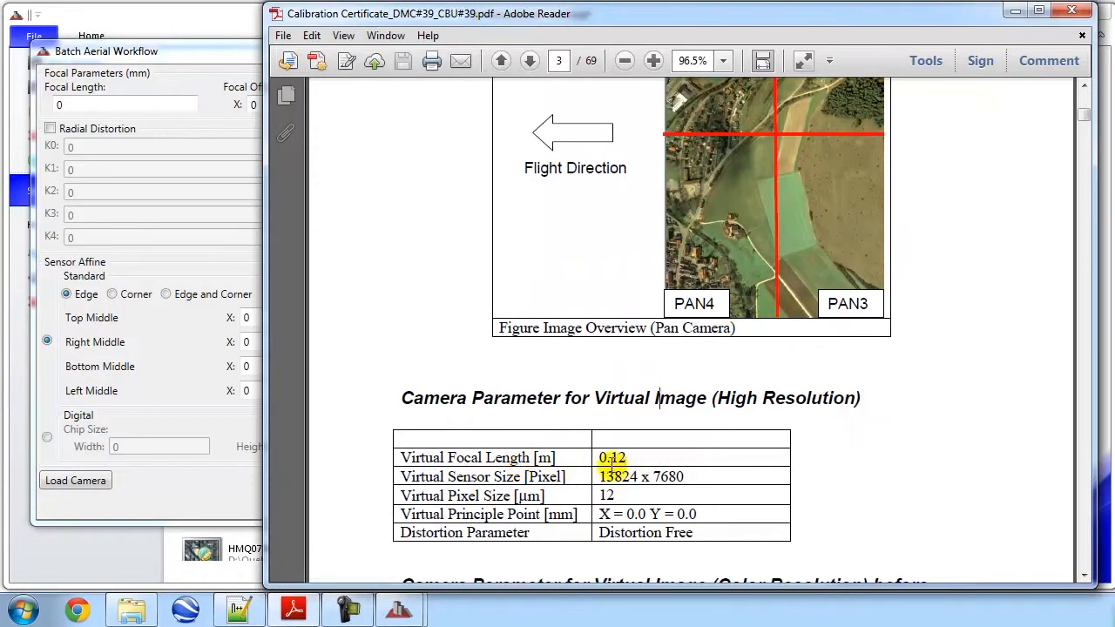
left_click(80, 105)
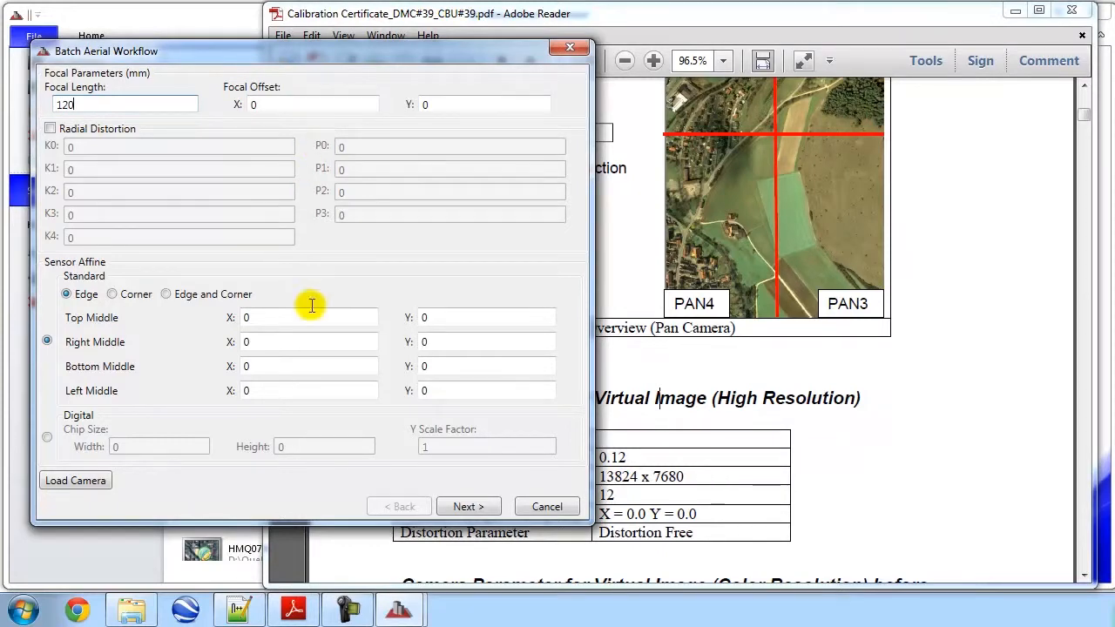
Step: Switch the sensor affine to Digital, multiply 13824 by 12 in Calculator and set the chip height to 165.888
left_click(48, 440)
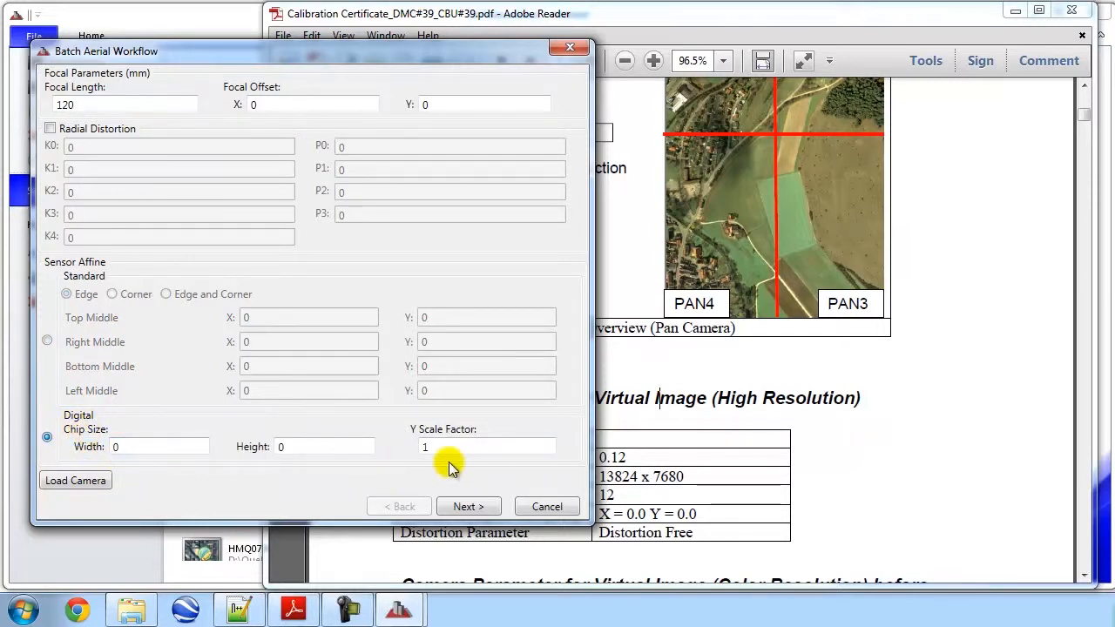
left_click(829, 462)
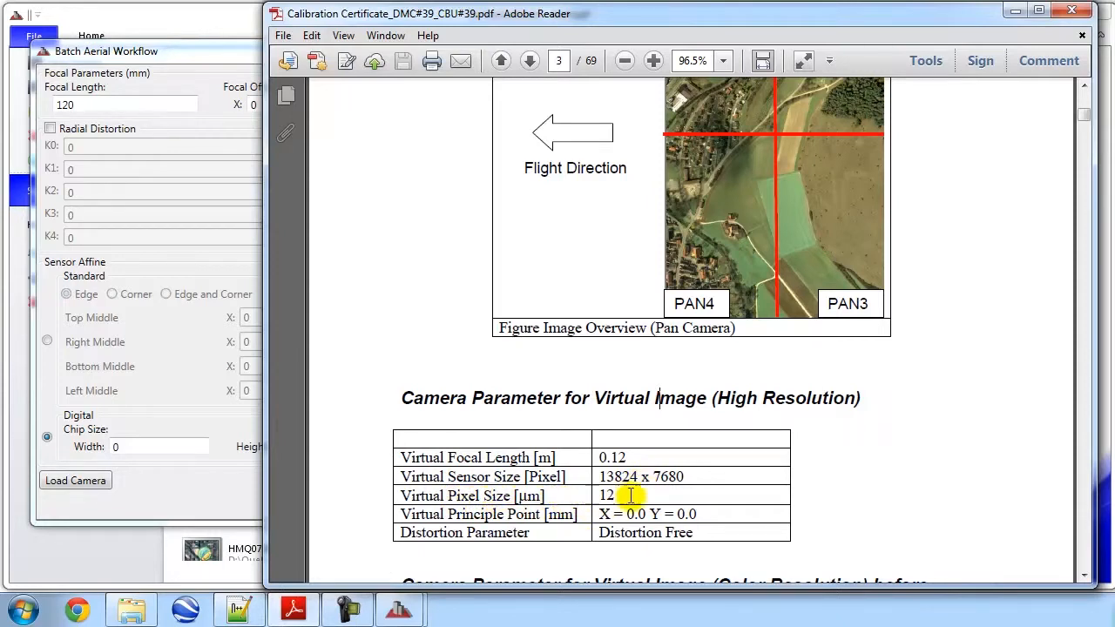
left_click(25, 610)
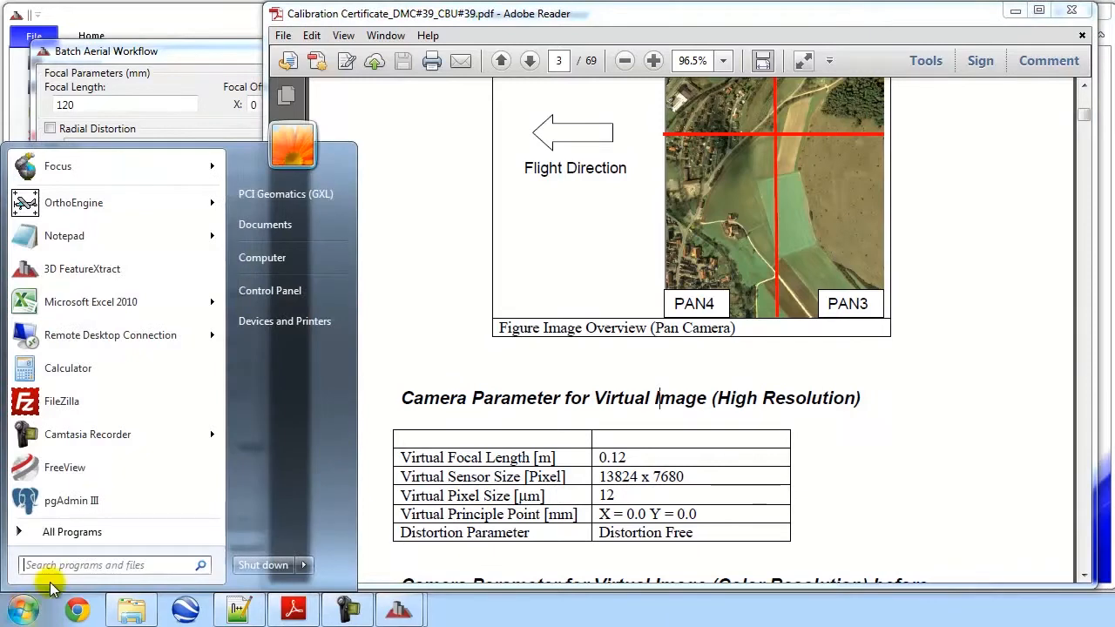
left_click(75, 368)
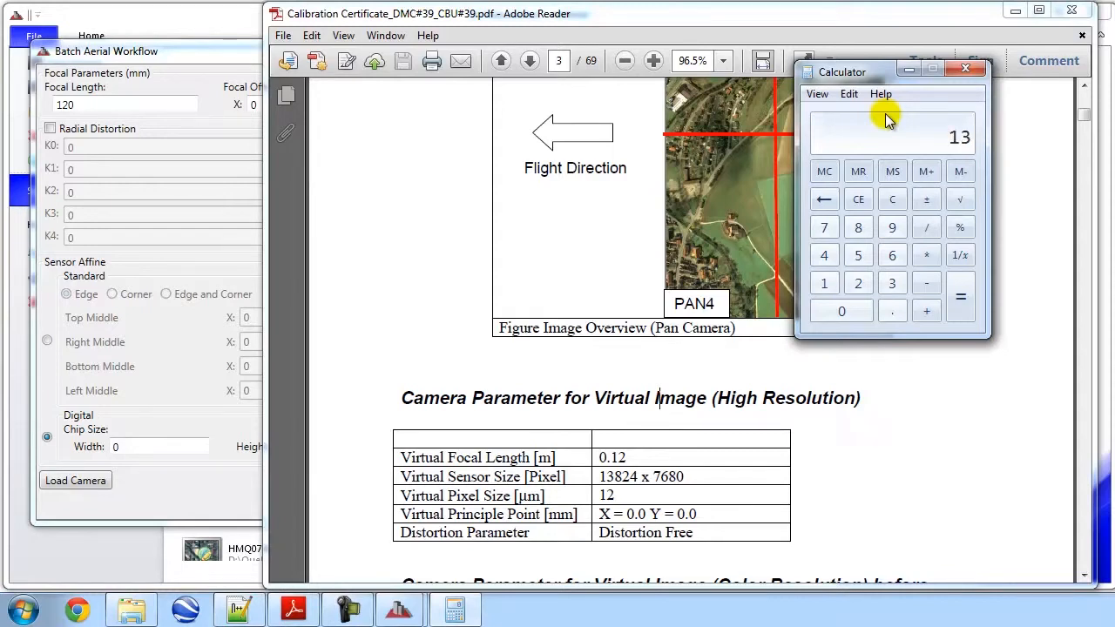
type("1382412")
key("Return")
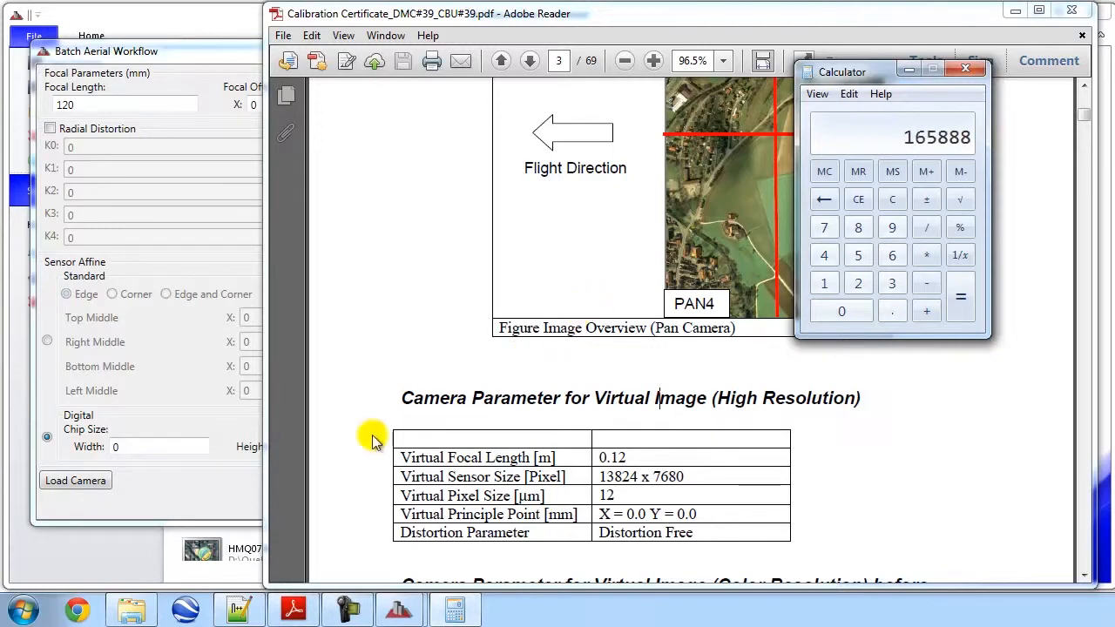
left_click(129, 446)
double_click(267, 448)
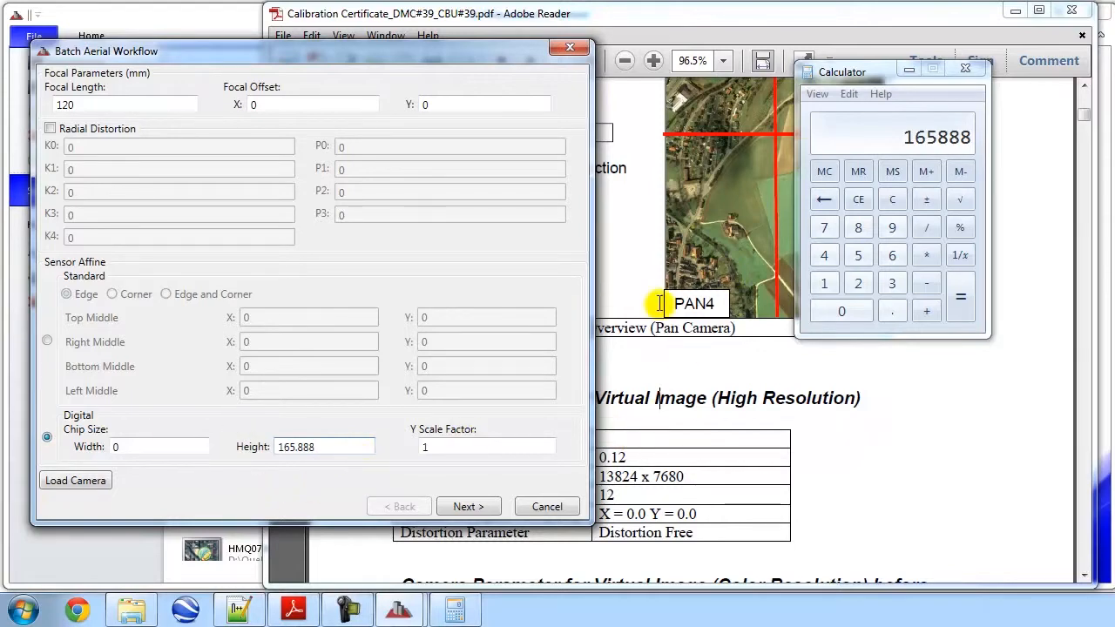
Step: Multiply 7680 by 12 in Calculator, set the chip width to 92.160 and proceed to the projection settings
left_click(778, 453)
left_click_drag(653, 476, 701, 479)
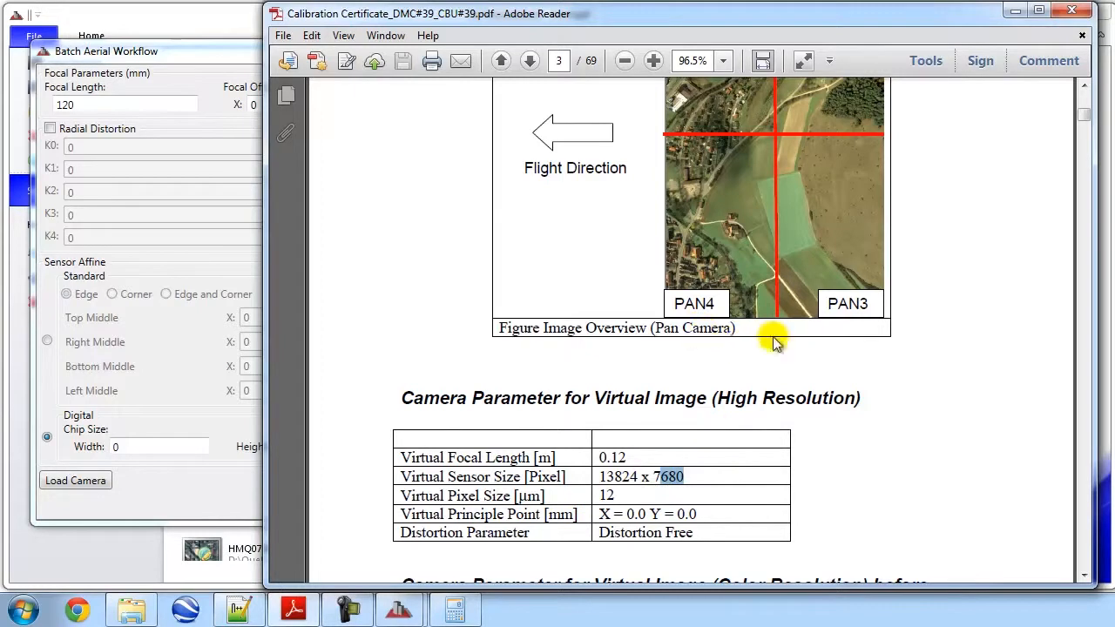
left_click(455, 610)
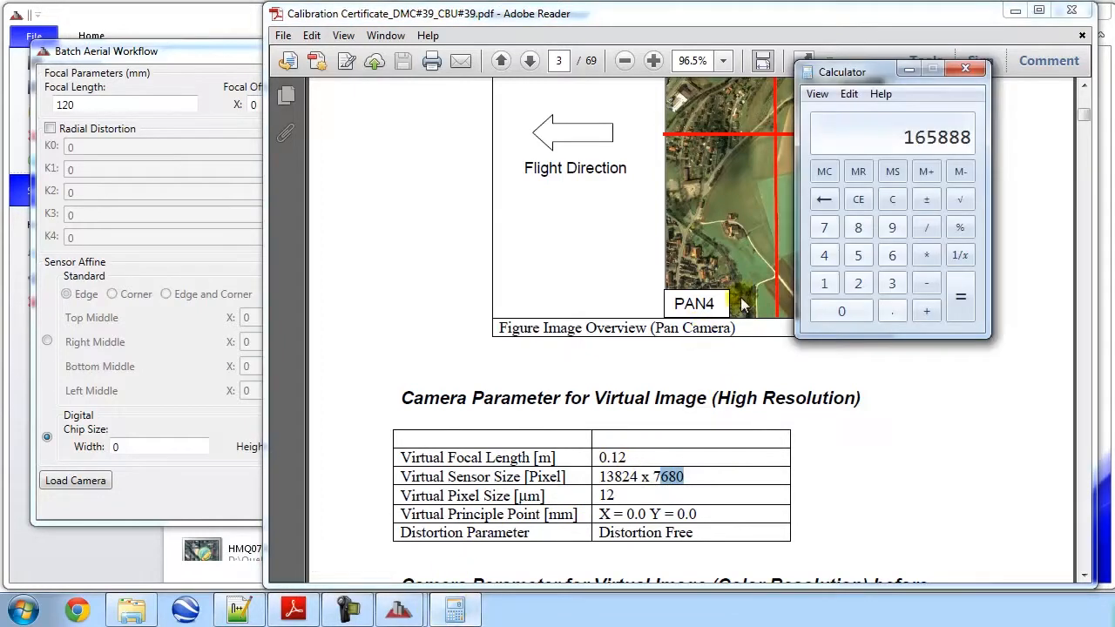
left_click(892, 199)
type("7680")
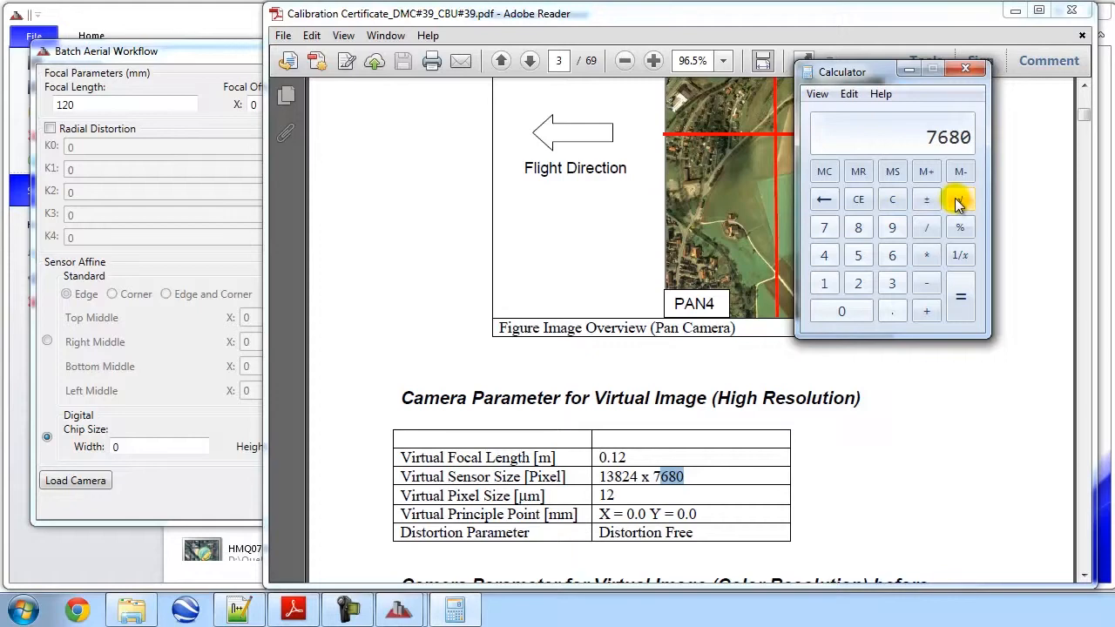
type("*12")
key("Return")
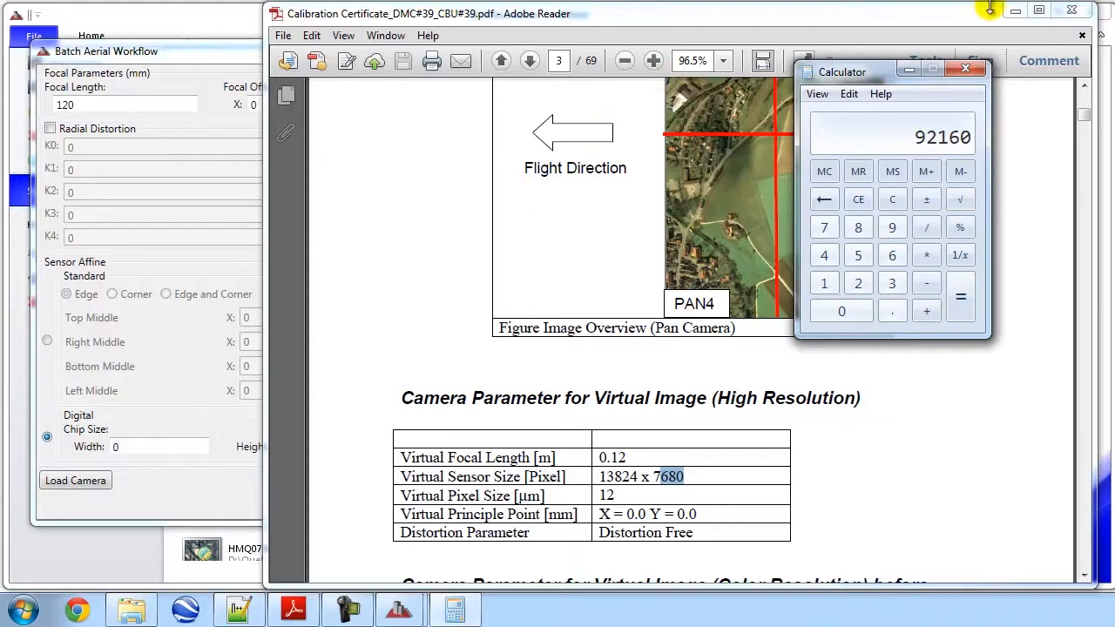
left_click(1016, 10)
left_click(154, 446)
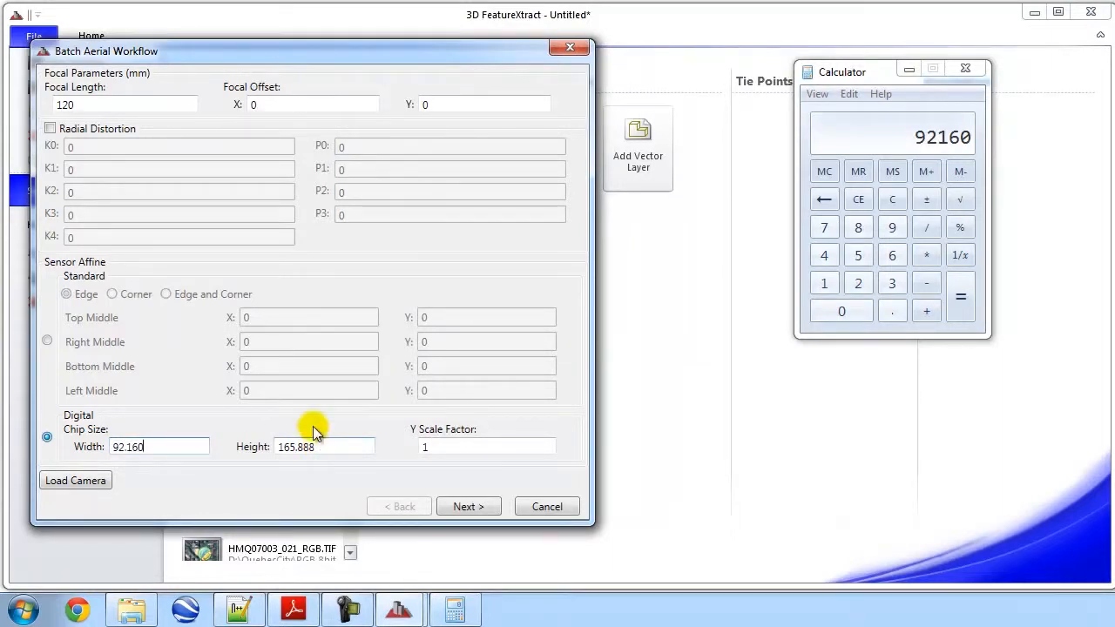
left_click(466, 508)
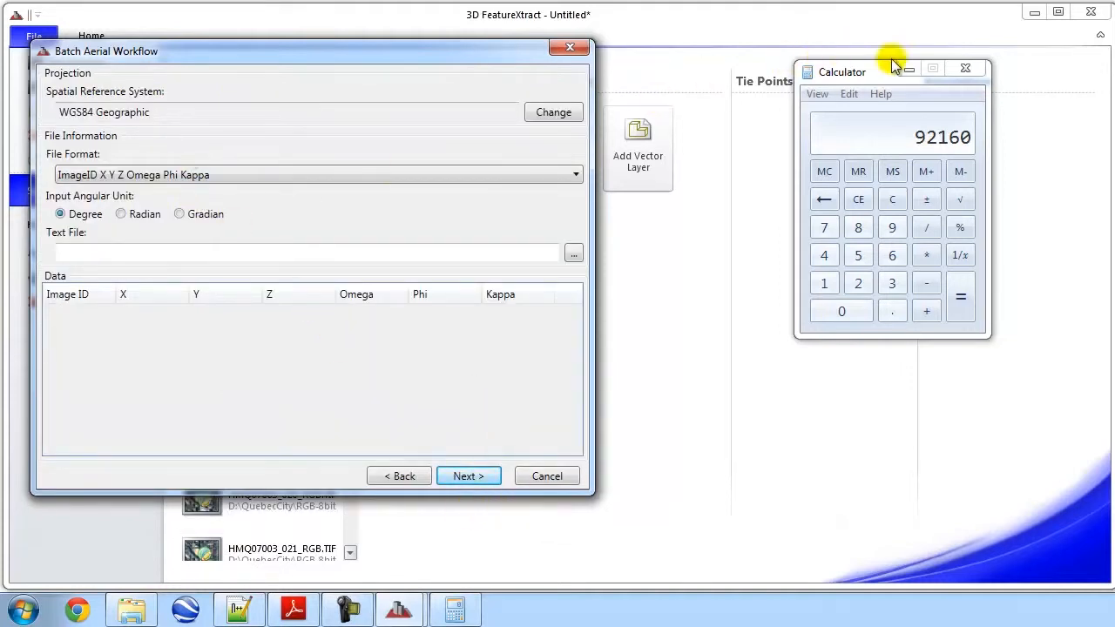
left_click(965, 68)
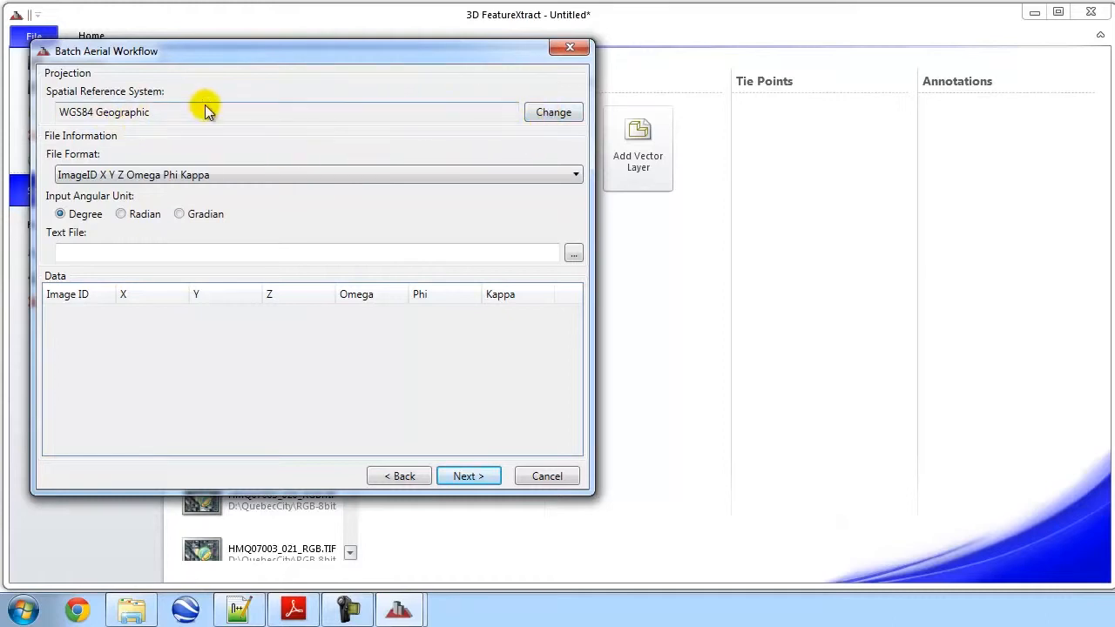
Step: Change the spatial reference projection to Custom and clear the existing WGS 84 definition text
left_click(542, 113)
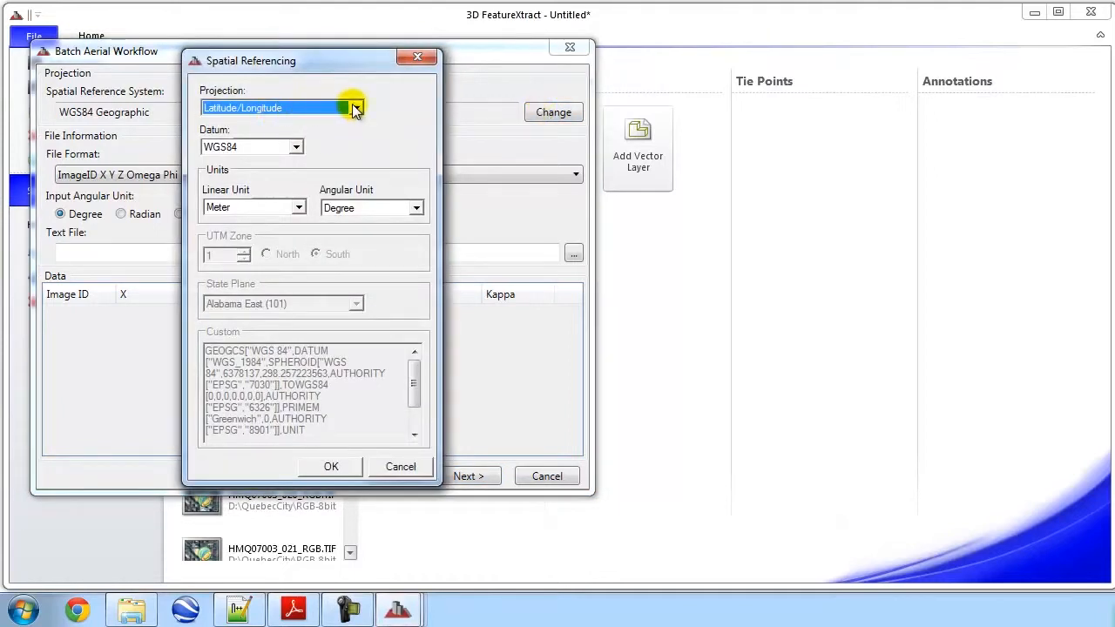
left_click(355, 108)
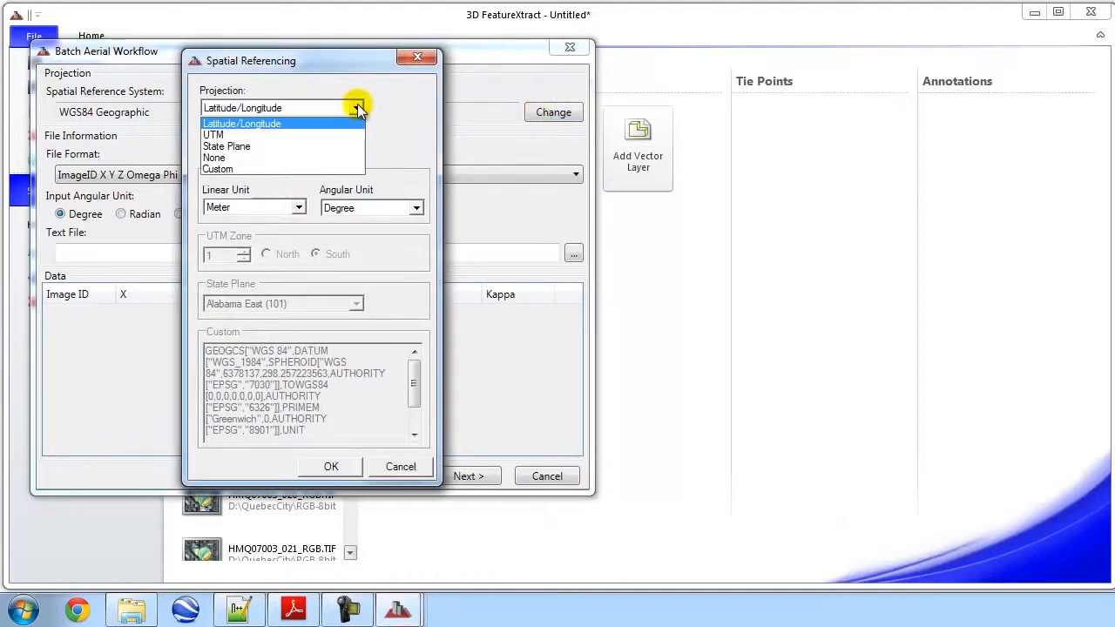
left_click(270, 168)
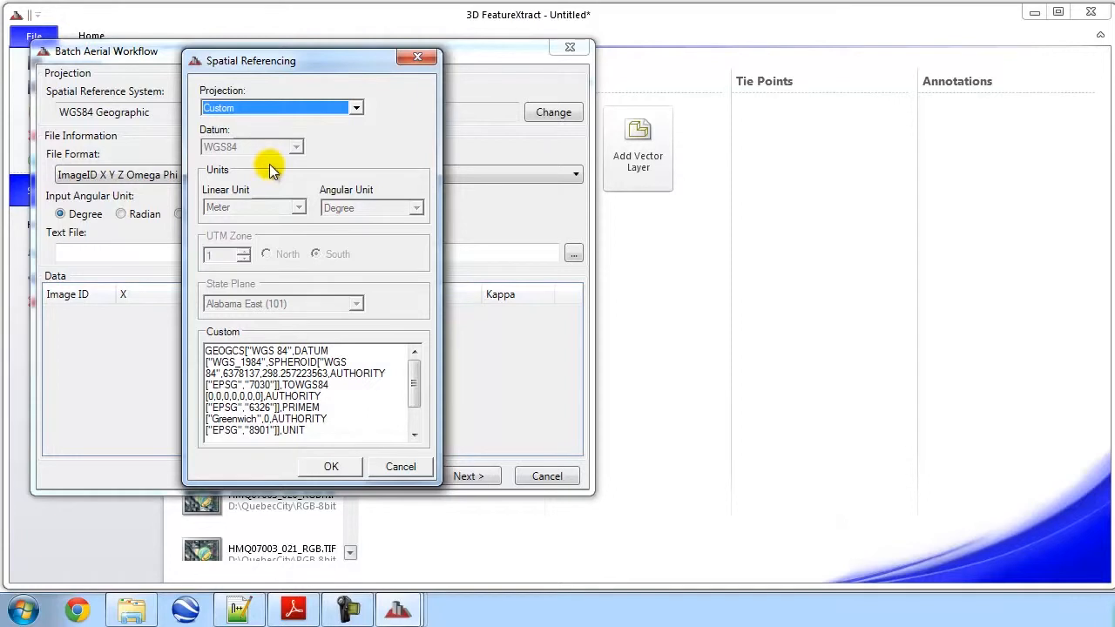
left_click(337, 432)
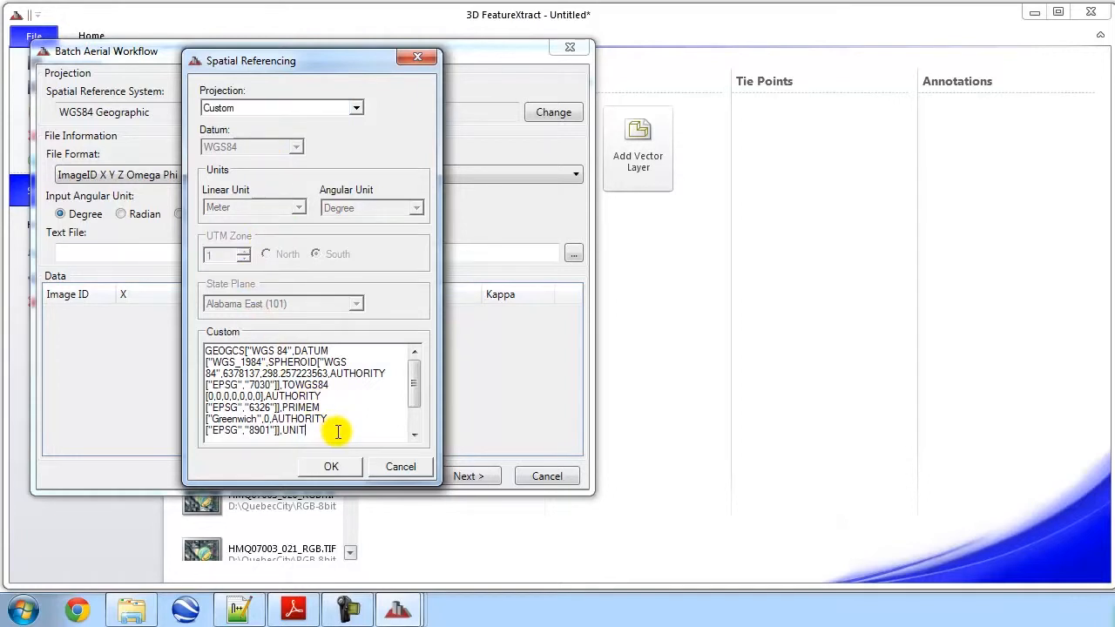
left_click_drag(415, 378, 413, 415)
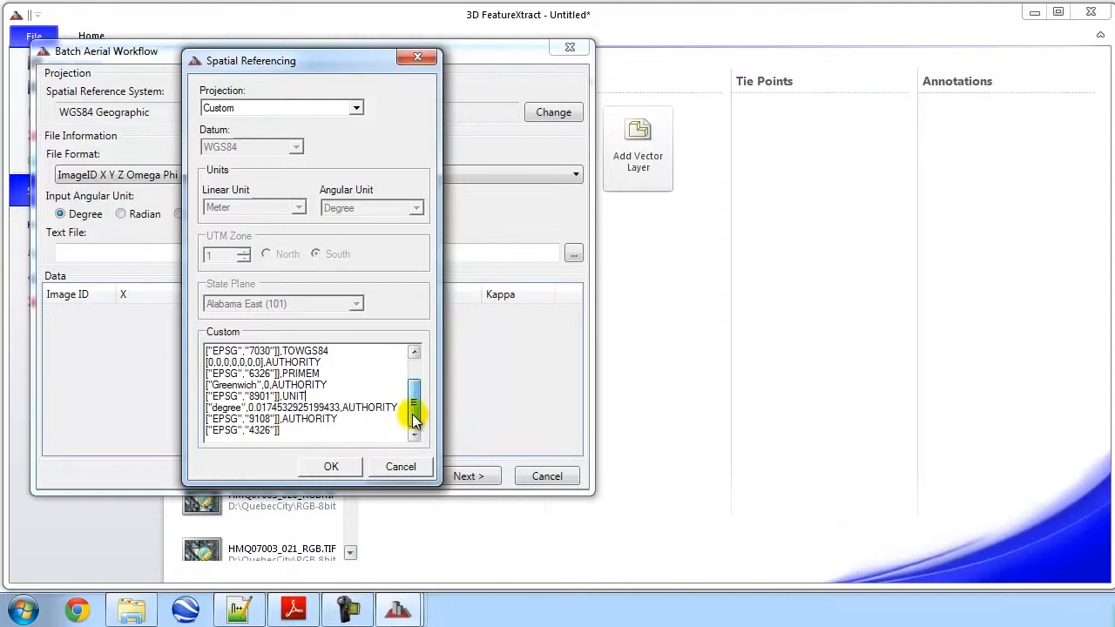
left_click_drag(299, 435, 211, 311)
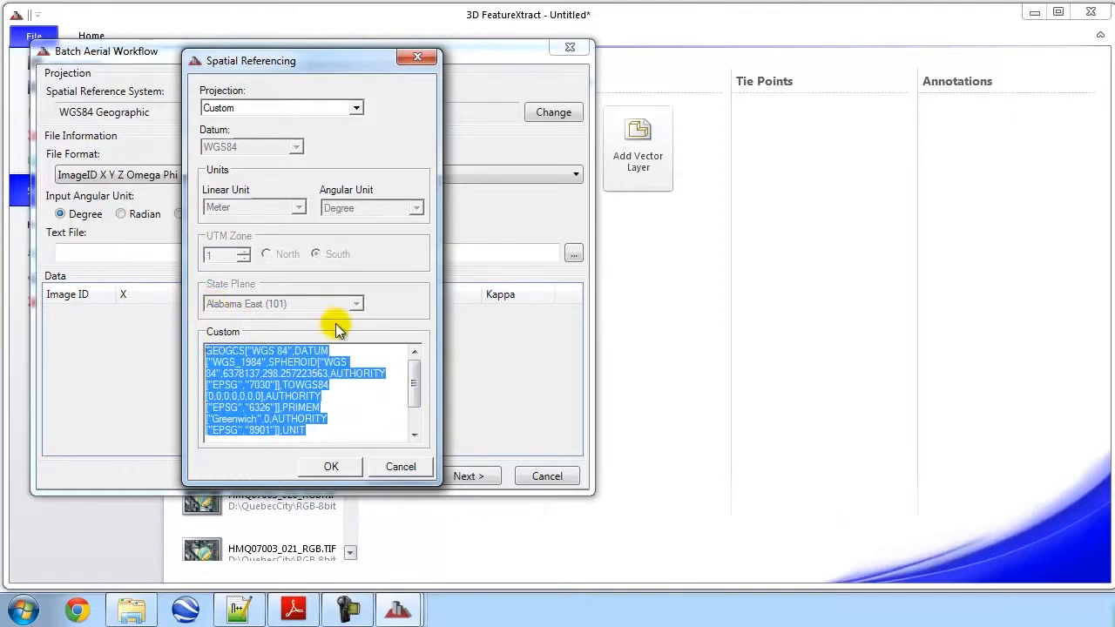
key("Delete")
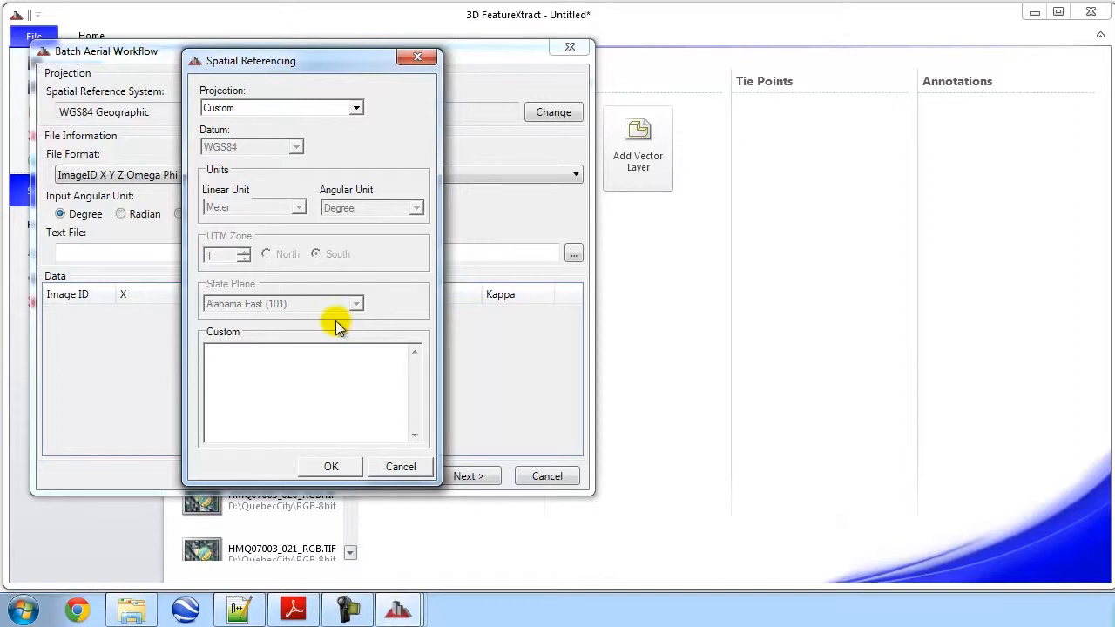
left_click(336, 374)
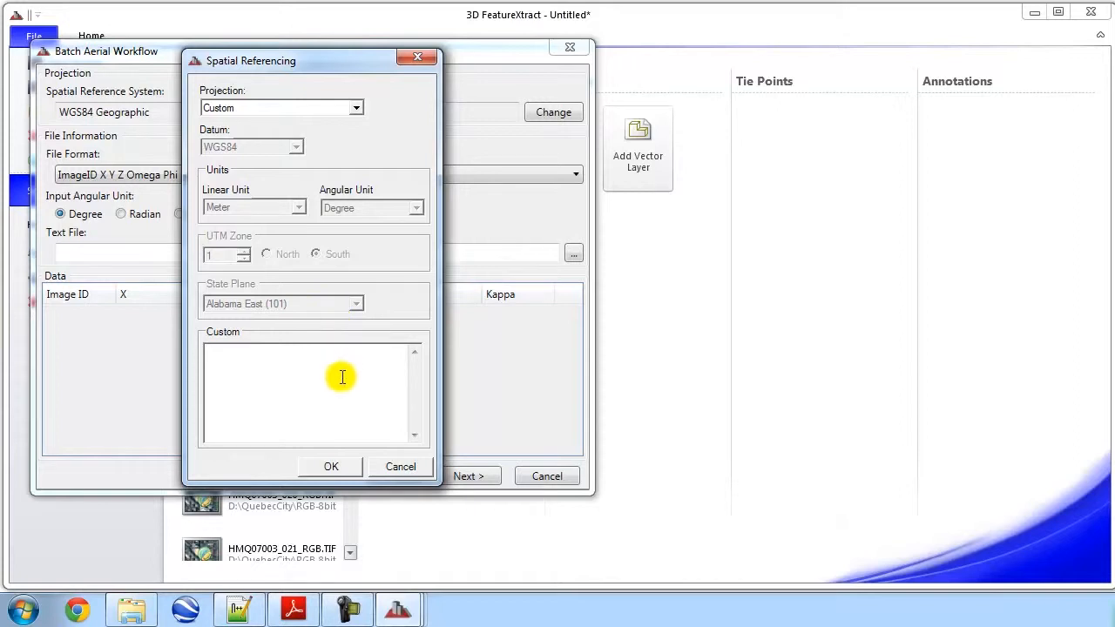
Step: Copy the full EPSG 32187 Transverse Mercator definition from the open text file, paste it as the custom projection and accept it
left_click(239, 610)
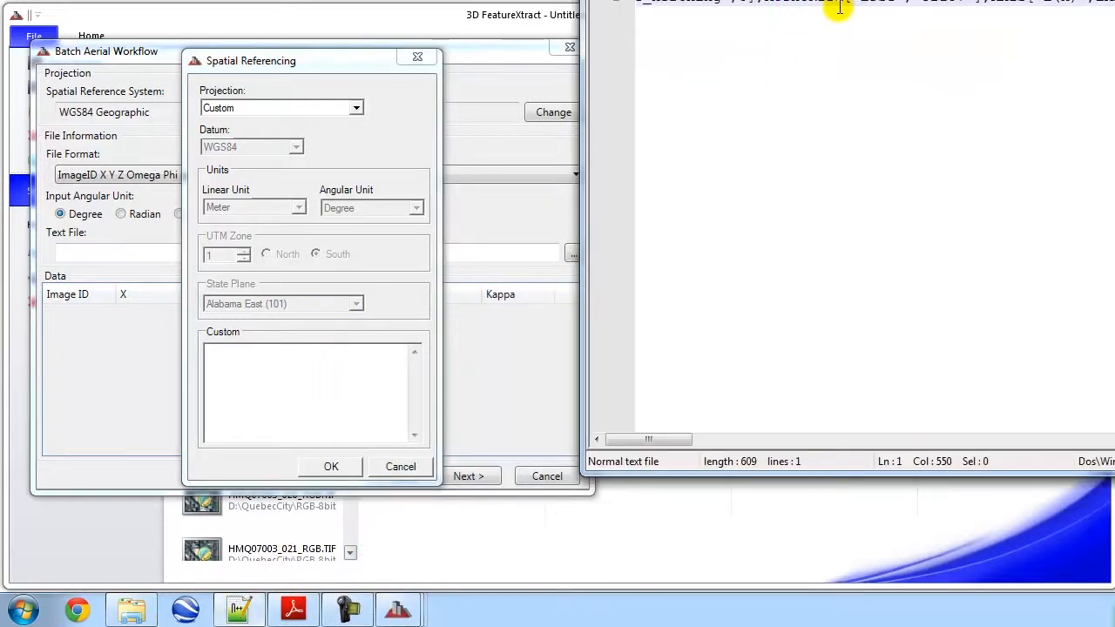
key("ctrl+a")
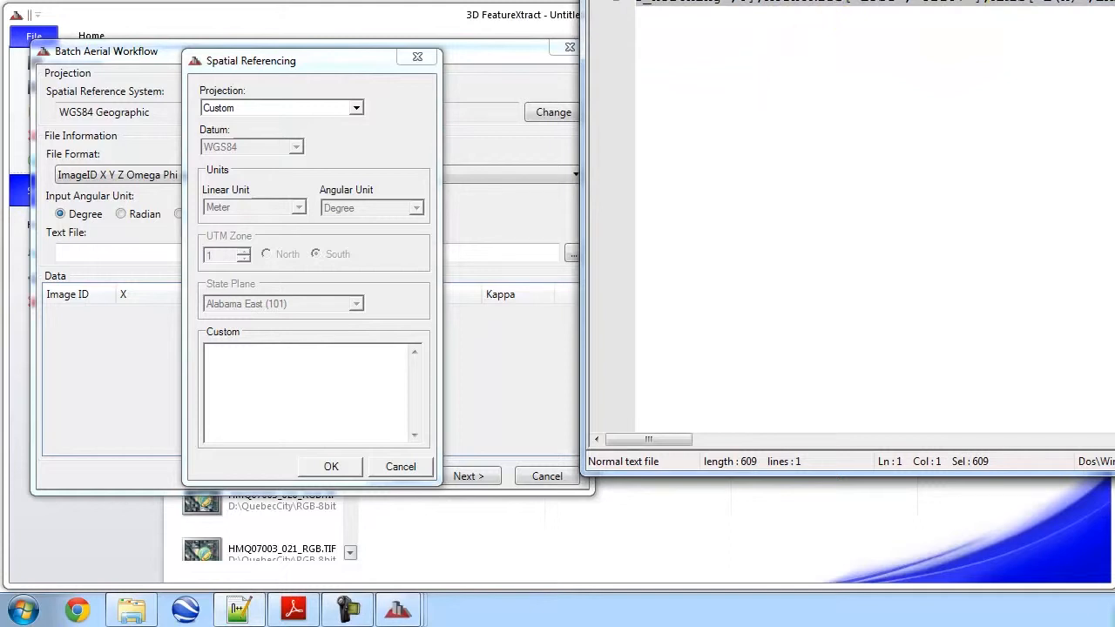
left_click(685, 229)
left_click(336, 384)
key("ctrl+v")
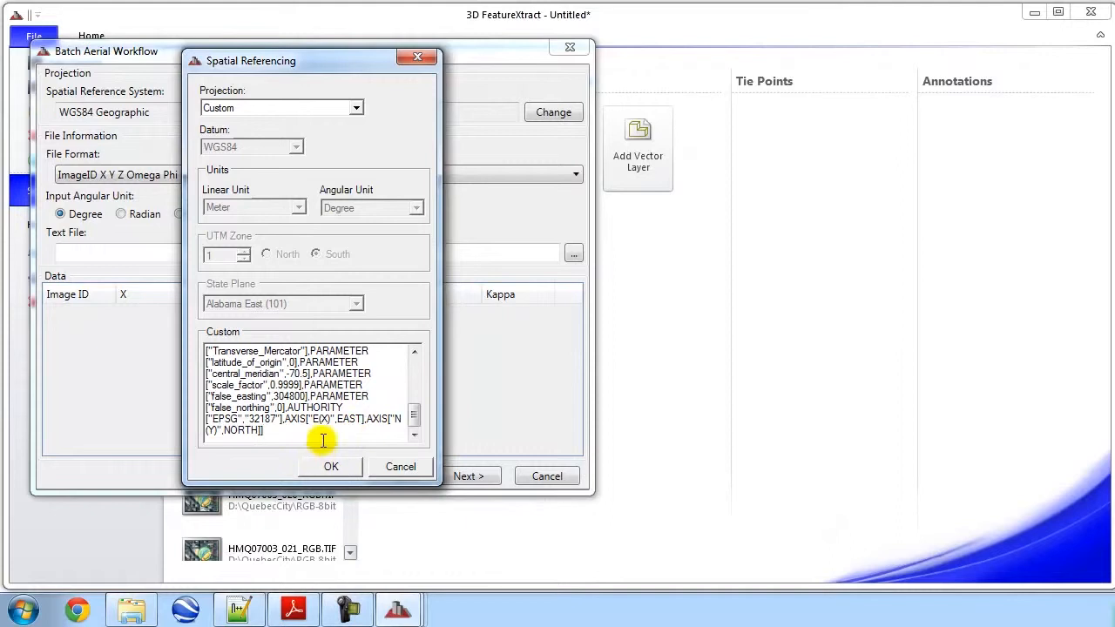
left_click(332, 468)
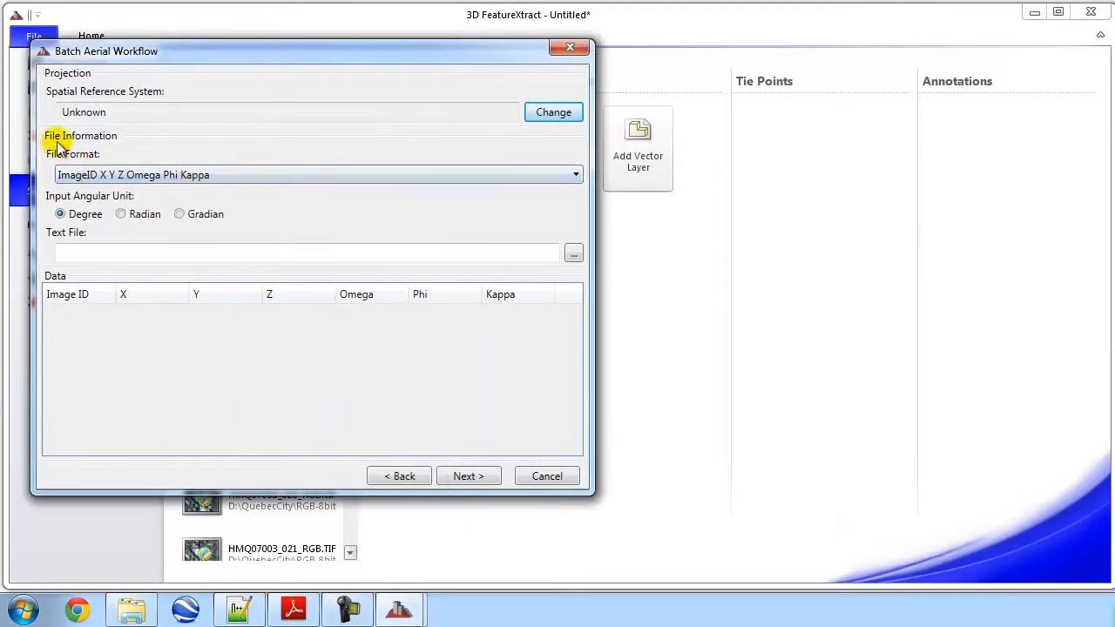
Step: Choose the ImageID X Y Z Omega Phi Kappa file format with Degree as the input angular unit
left_click(85, 179)
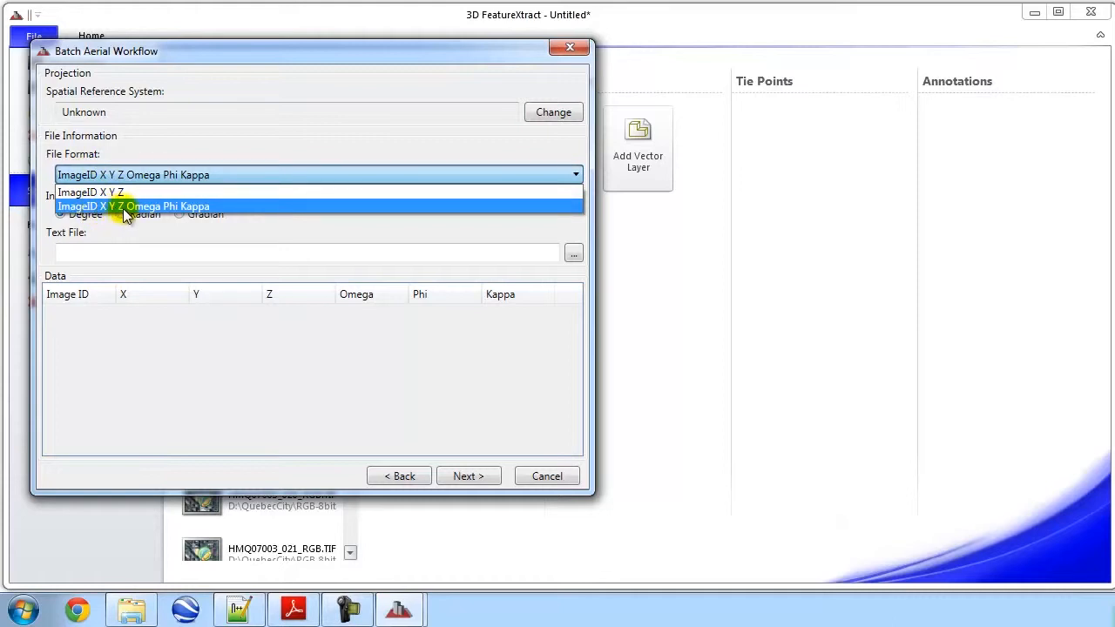
left_click(150, 208)
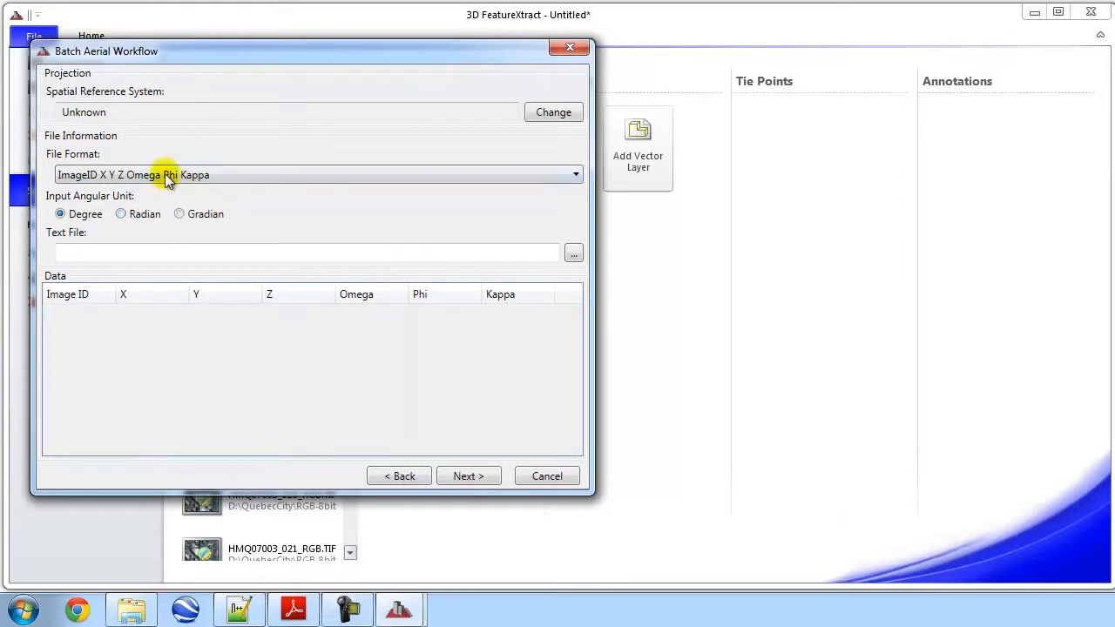
left_click(61, 214)
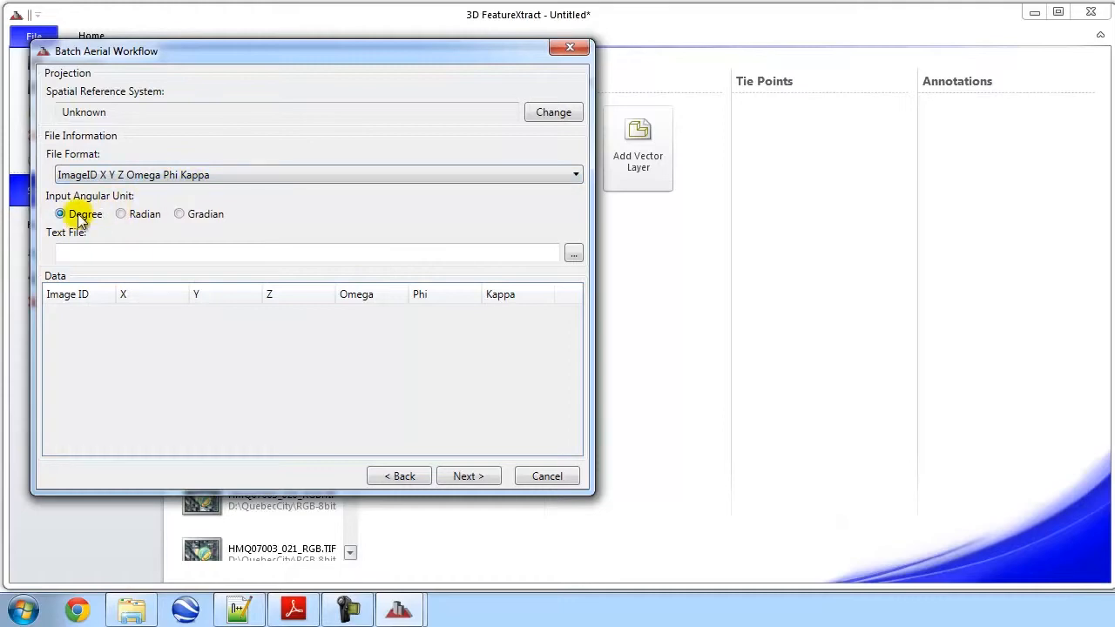
Step: Load eo_quebec18.txt from the QuebecCity EO folder as the orientation text file and look over its data rows
left_click(572, 254)
left_click(297, 104)
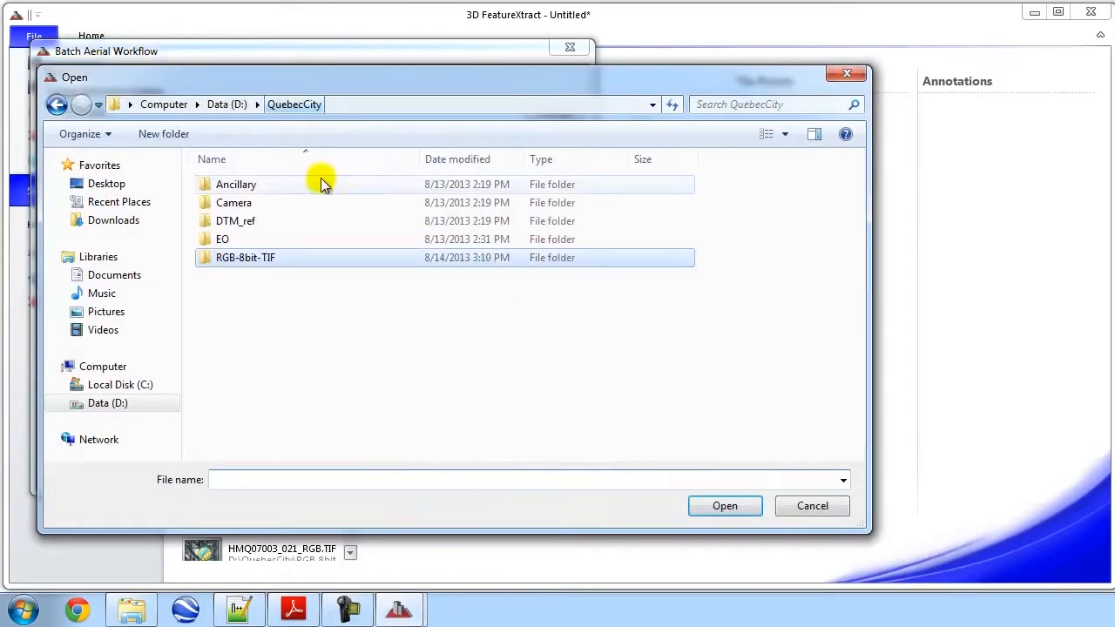
left_click(225, 242)
double_click(225, 241)
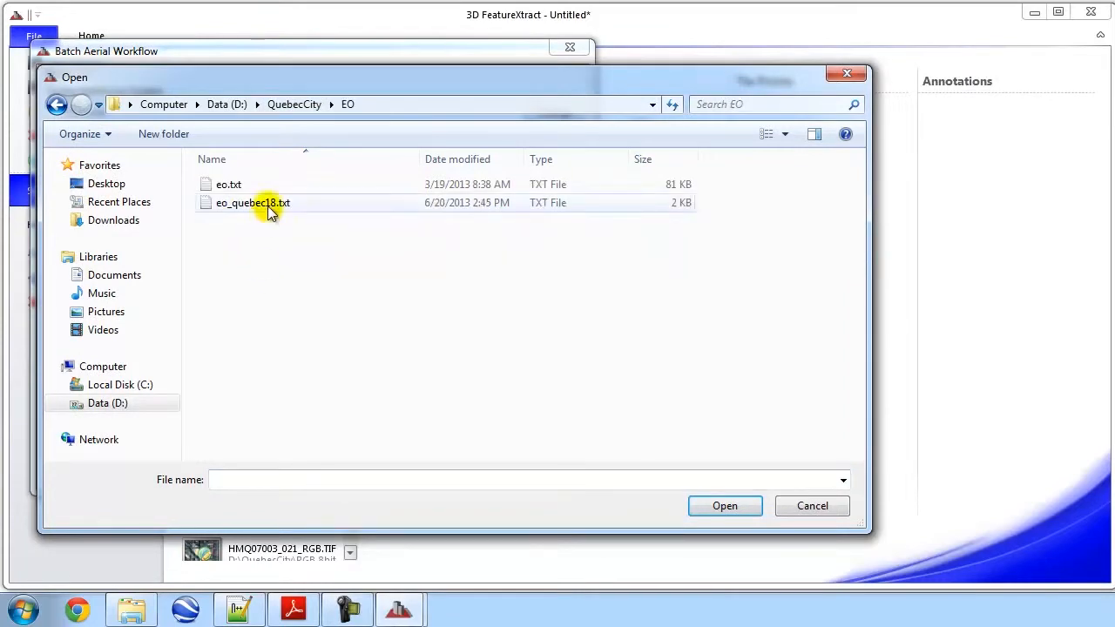
double_click(267, 207)
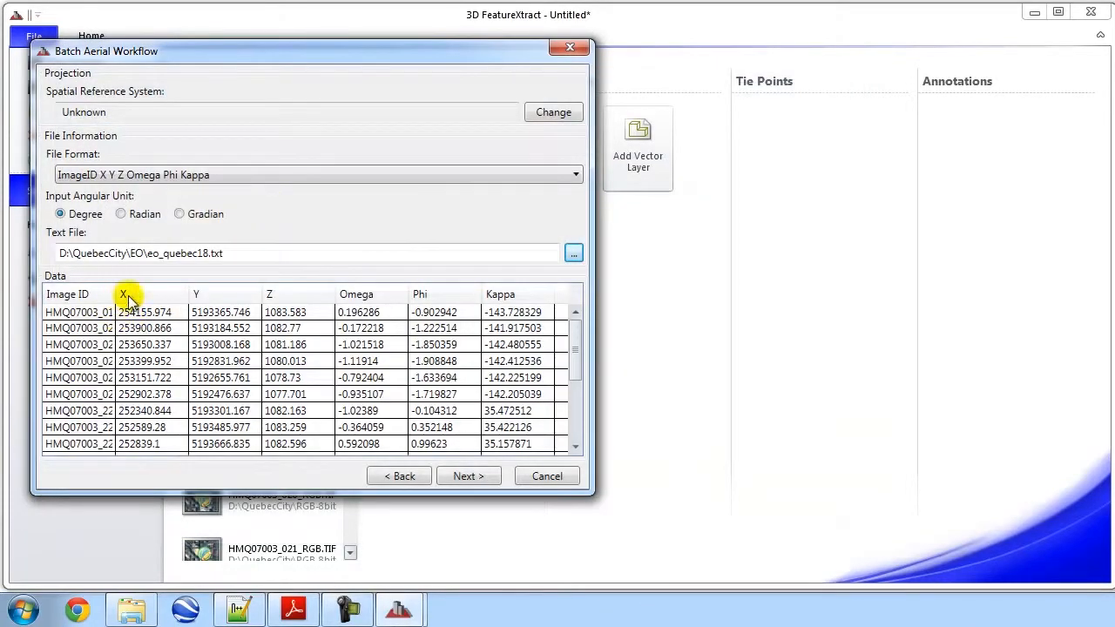
left_click_drag(571, 335, 573, 306)
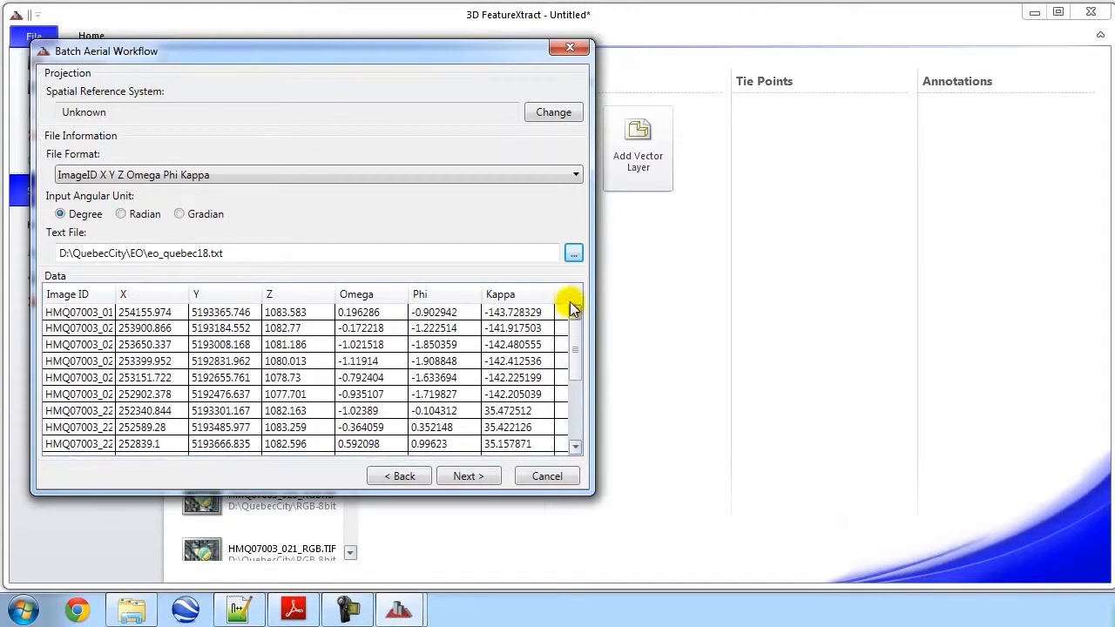
Step: Proceed to data pairing, check that each data ID matches its image name, and continue to complete the workflow
left_click(462, 476)
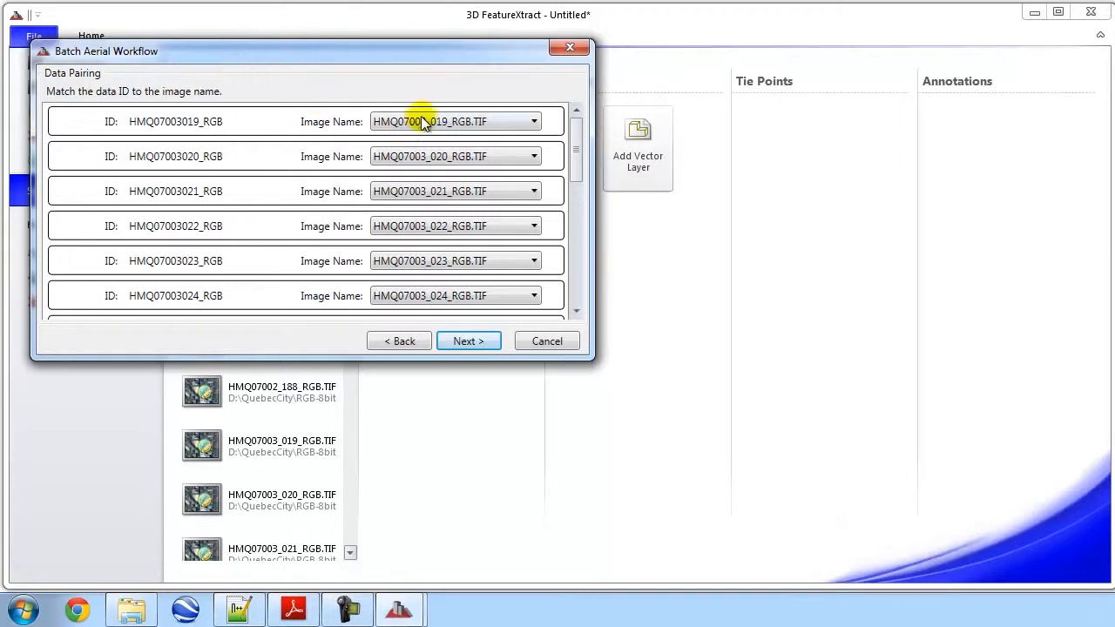
left_click_drag(449, 55, 427, 89)
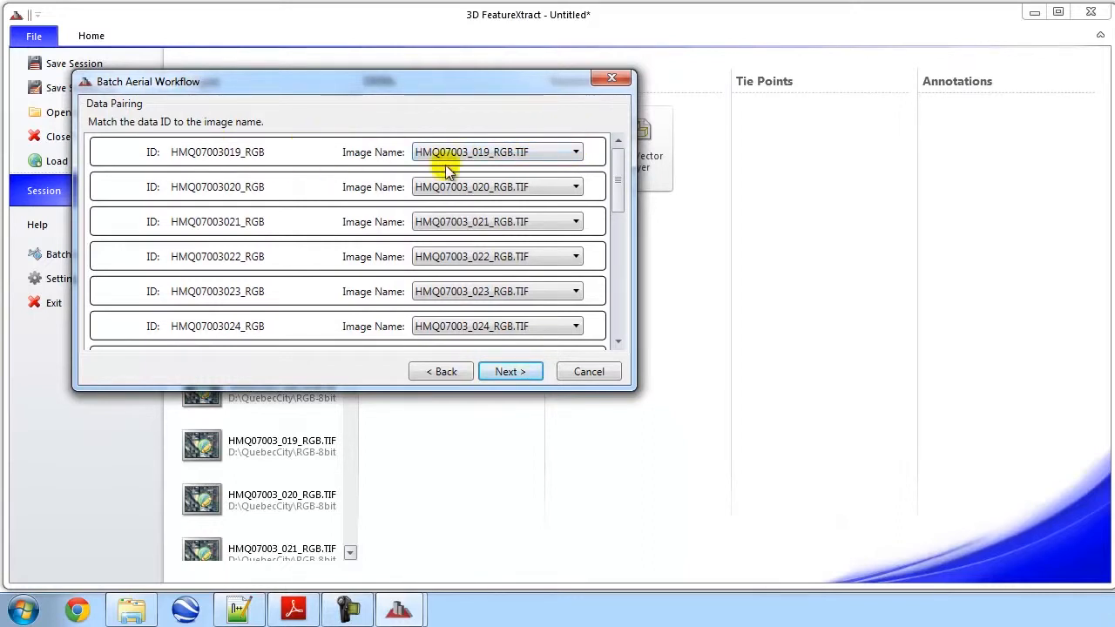
left_click(574, 152)
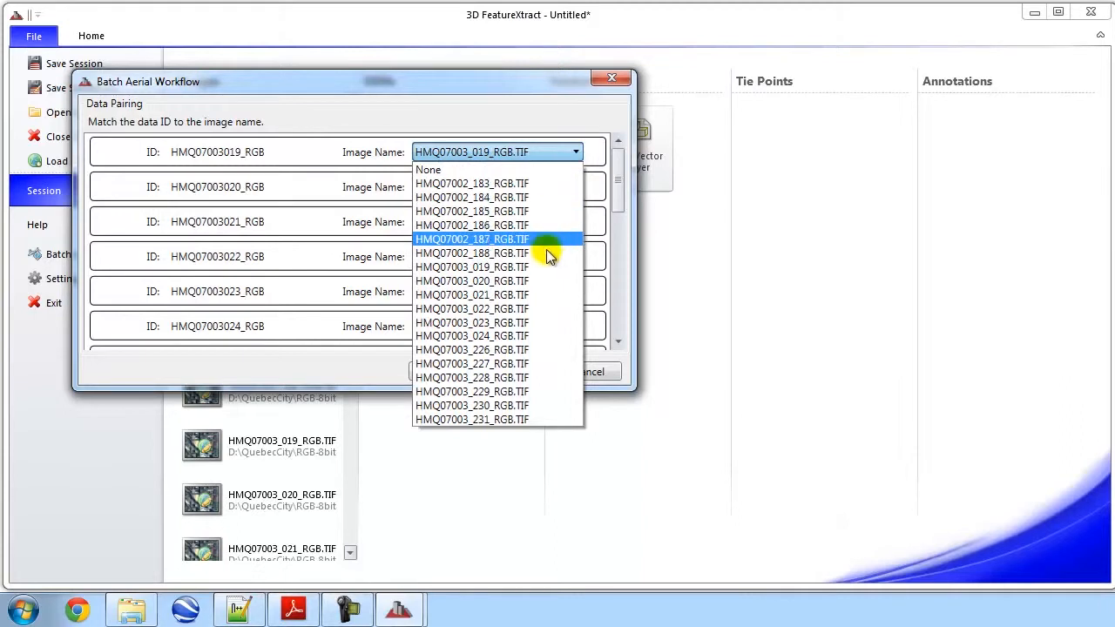
left_click(441, 134)
left_click_drag(620, 177, 615, 142)
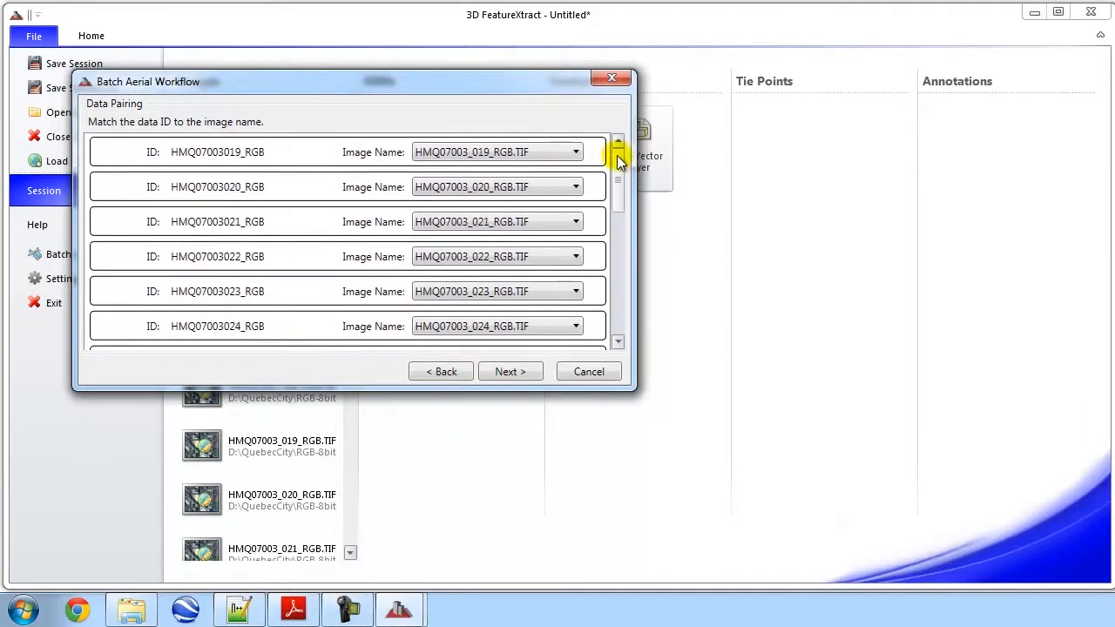
left_click(509, 373)
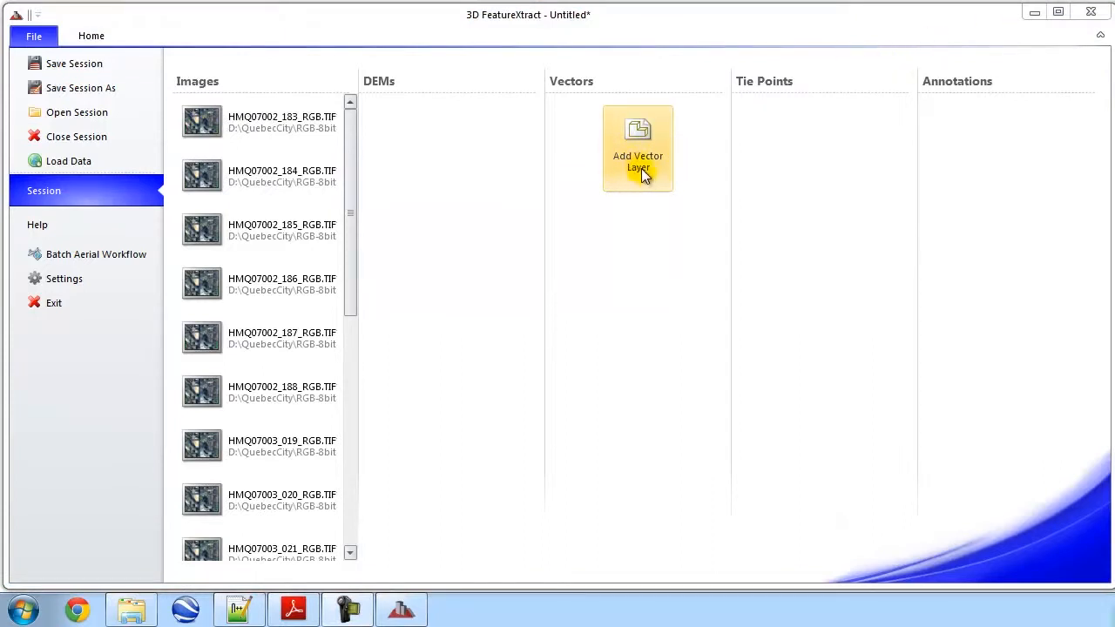
Step: Add a new vector layer to the session, then make it visible and active in the Layer Manager
left_click(643, 170)
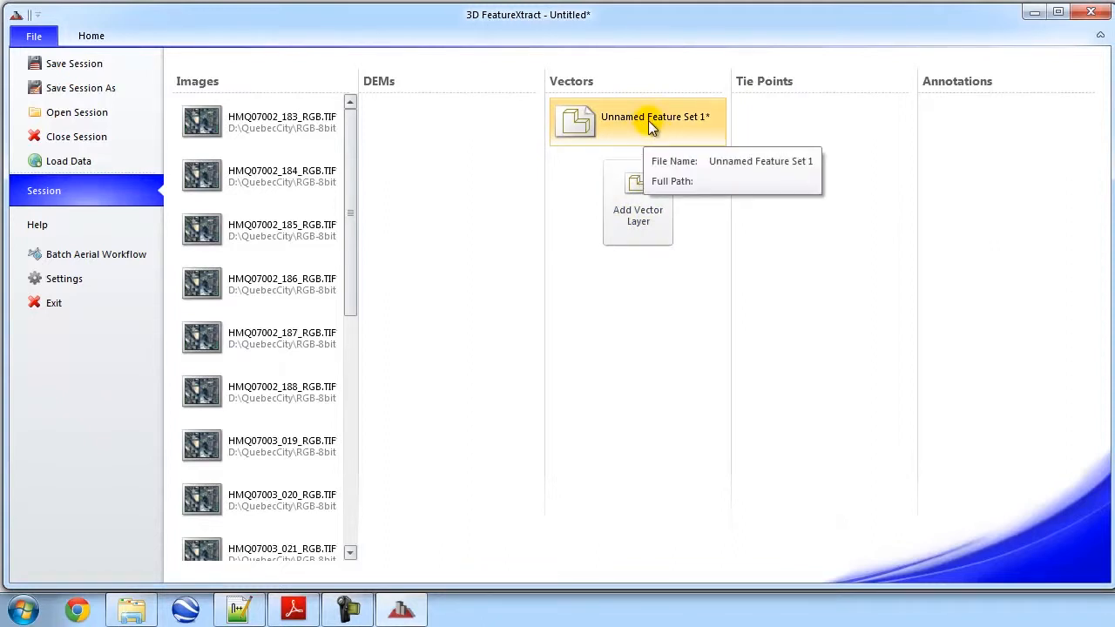
left_click(91, 37)
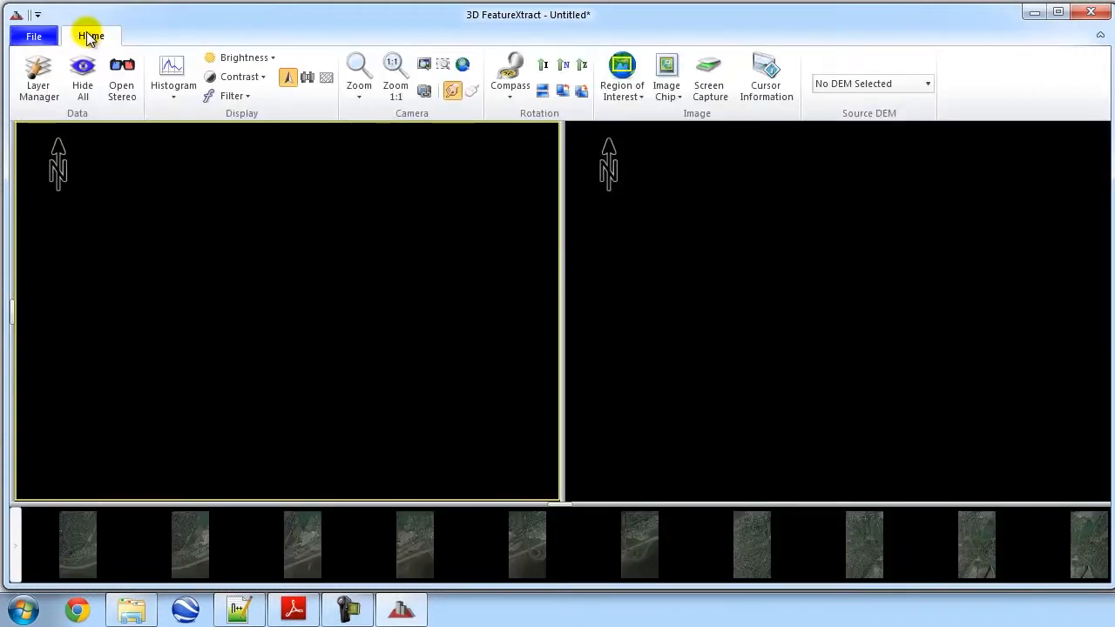
left_click(42, 79)
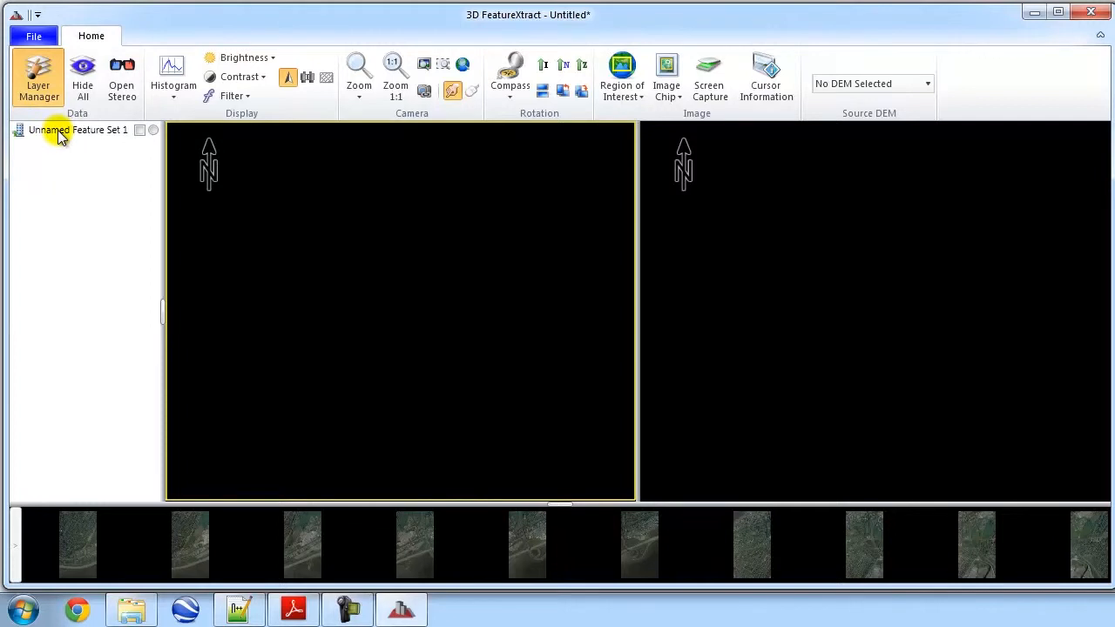
left_click(140, 131)
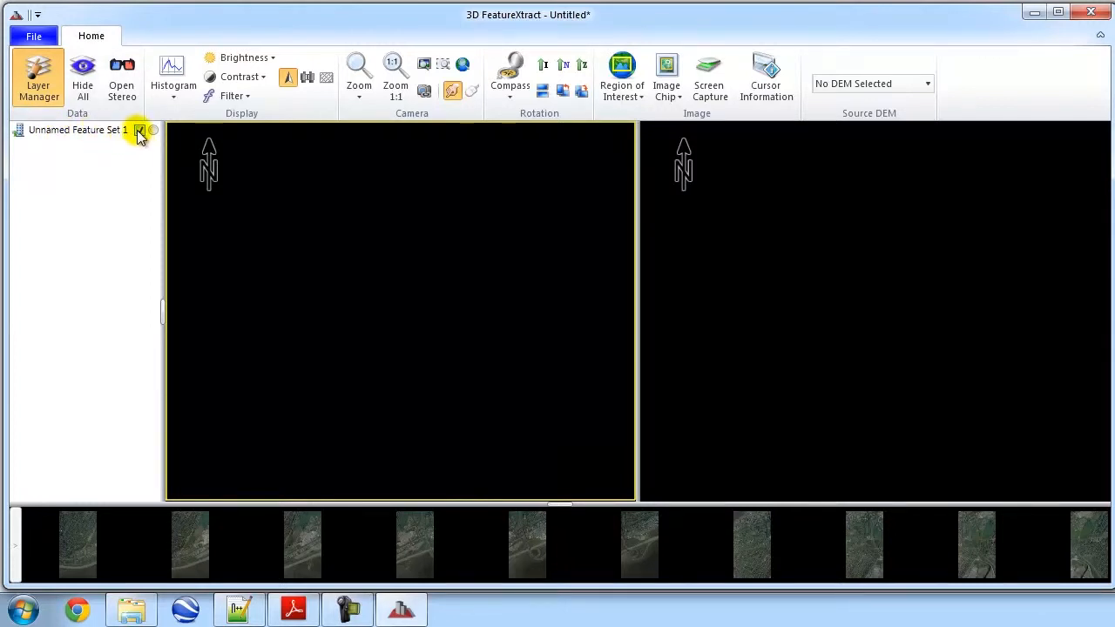
left_click(153, 132)
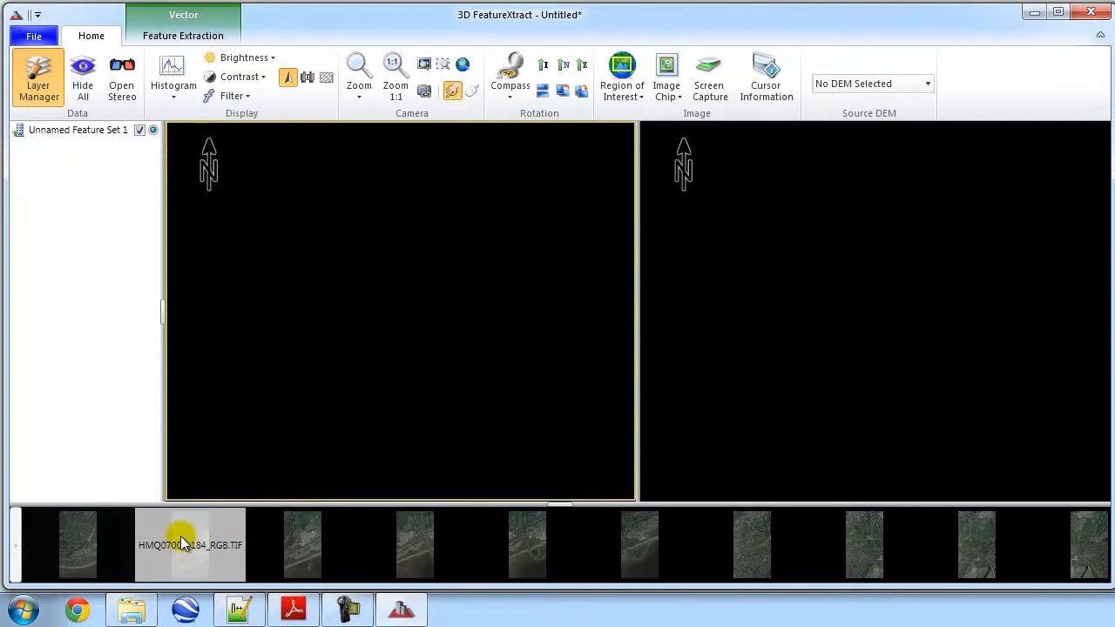
Step: Send HMQ07002_183_RGB.TIF to the left viewer and HMQ07002_184_RGB.TIF to the right viewer
right_click(78, 544)
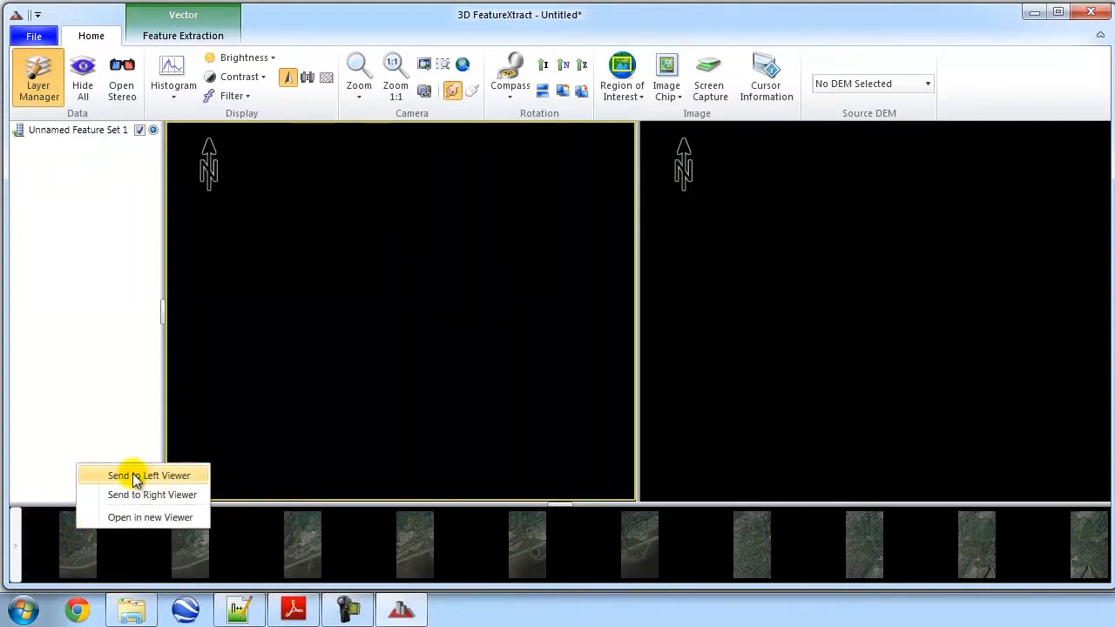
left_click(135, 477)
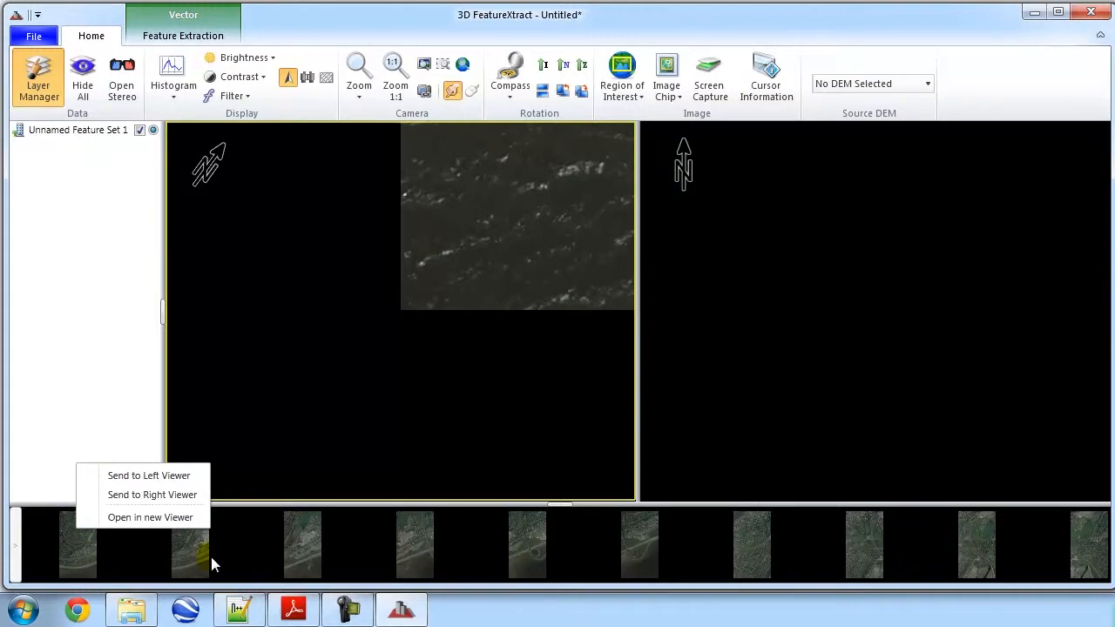
right_click(211, 557)
left_click(273, 512)
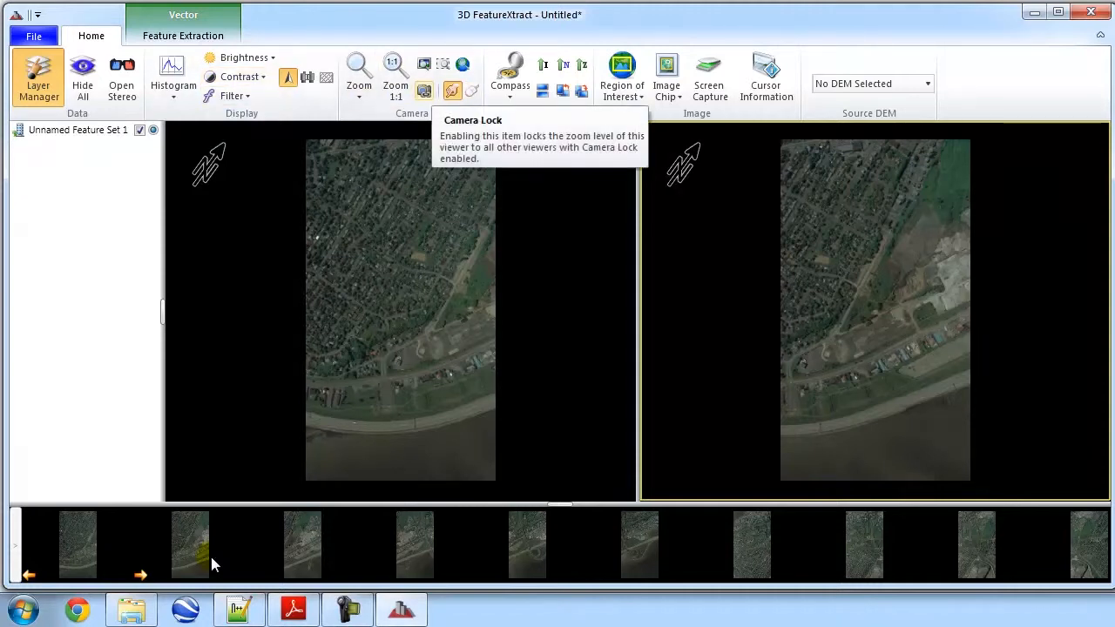
Step: Enable Camera Lock for the viewers and zoom both aerial images together
scroll(401, 311, "up", 2)
scroll(401, 311, "down", 4)
scroll(401, 311, "up", 4)
scroll(401, 311, "up", 3)
scroll(401, 311, "down", 2)
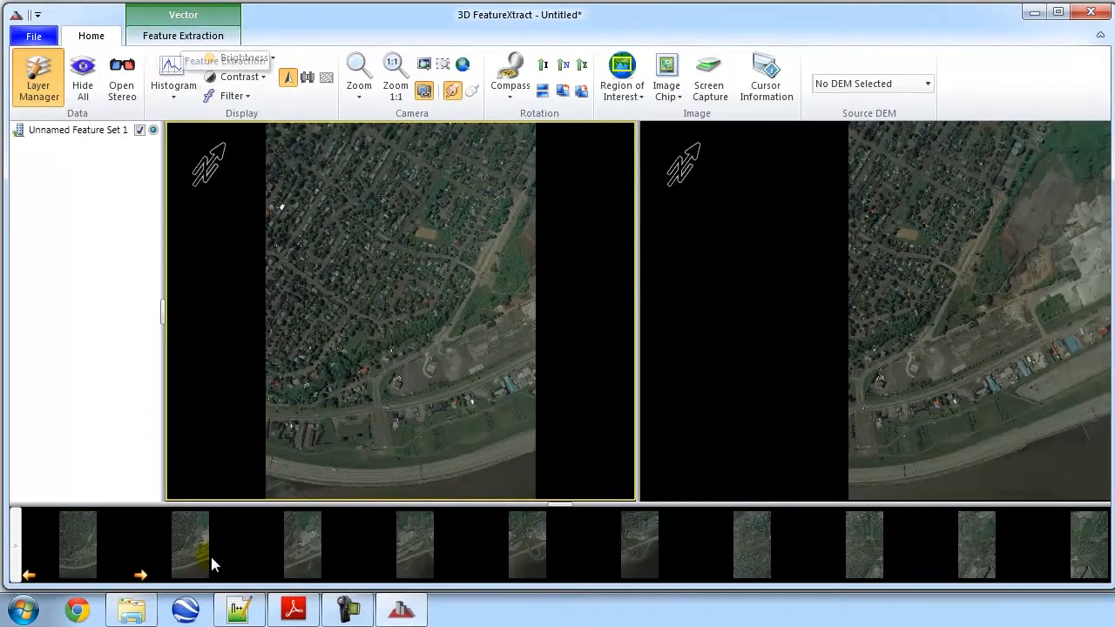
Step: Trace the dark rectangular house roof near the street corner as a closed four-corner polygon in the HMQ07002_183_RGB.TIF view
left_click(183, 36)
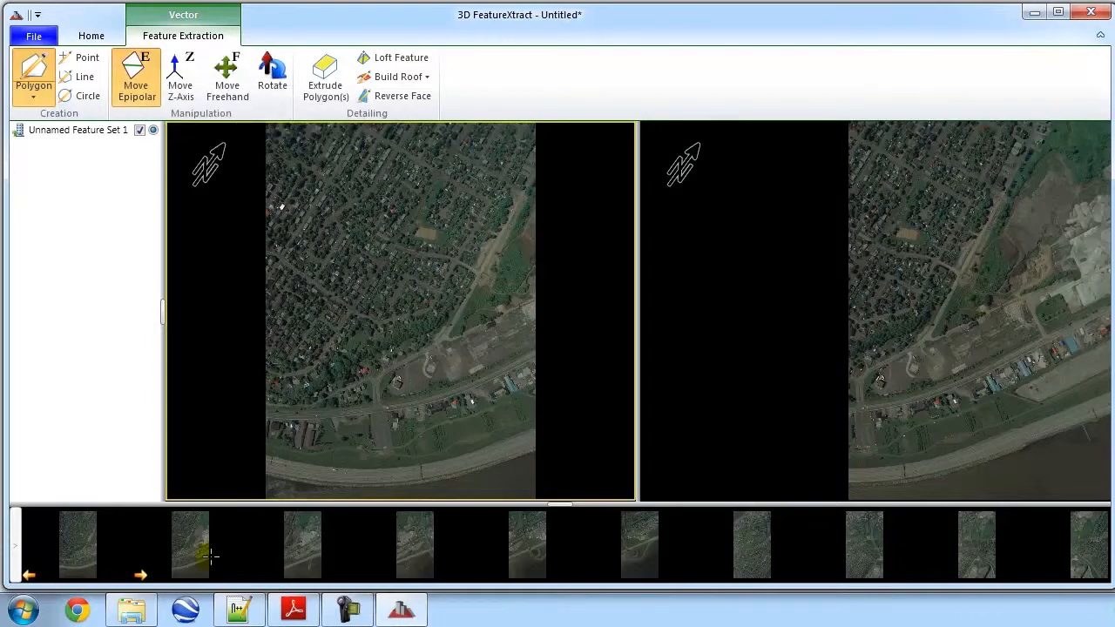
scroll(401, 311, "up", 5)
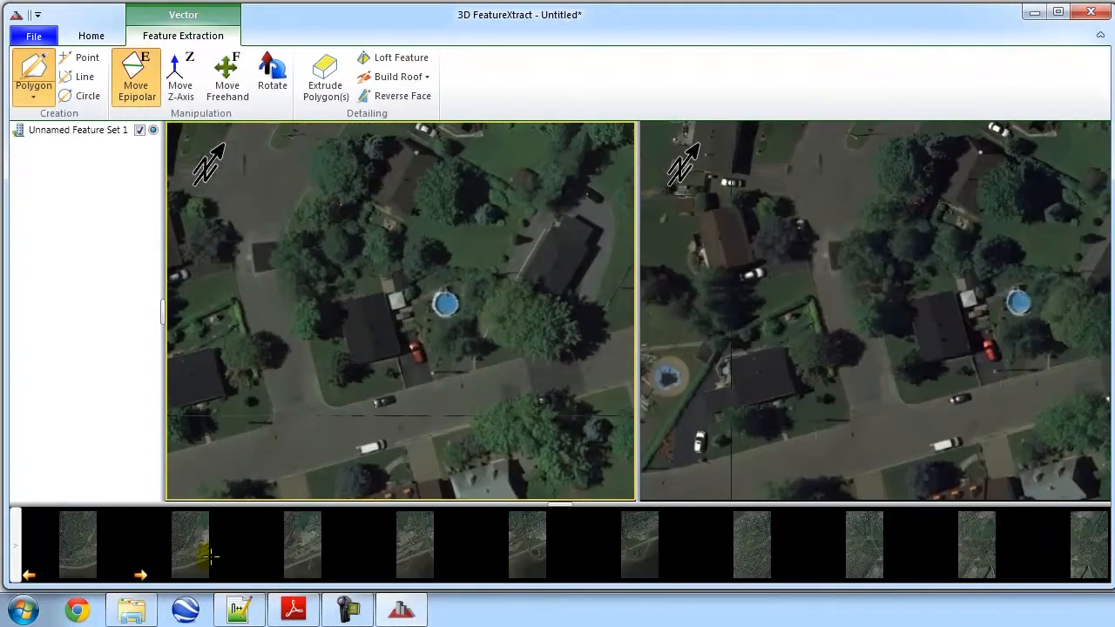
key("Left")
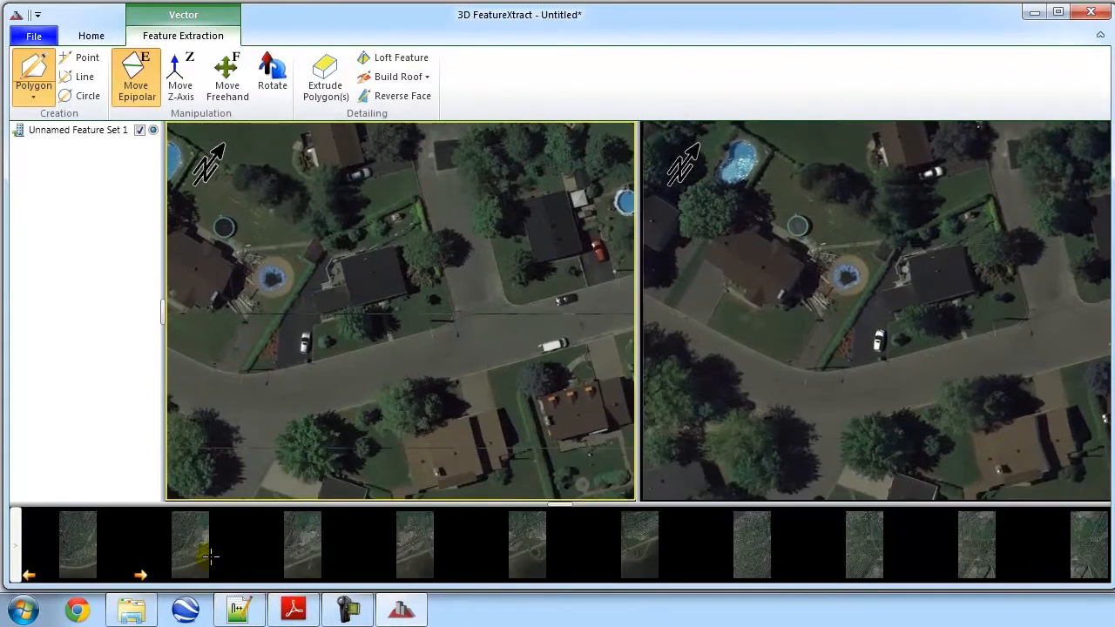
scroll(400, 311, "up", 3)
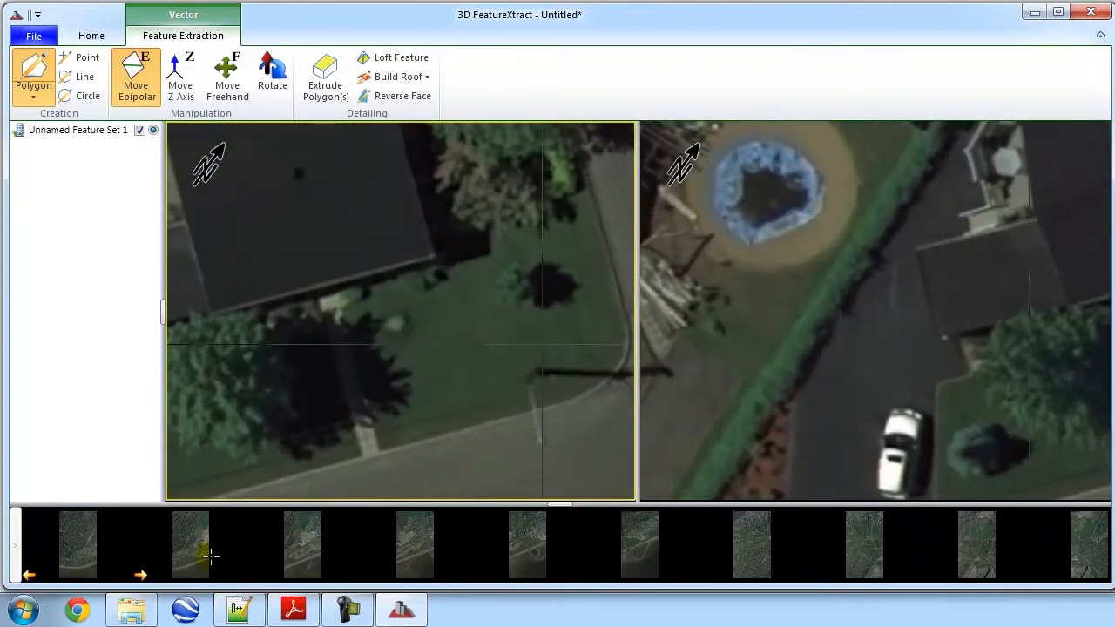
middle_click_drag(401, 312, 437, 396)
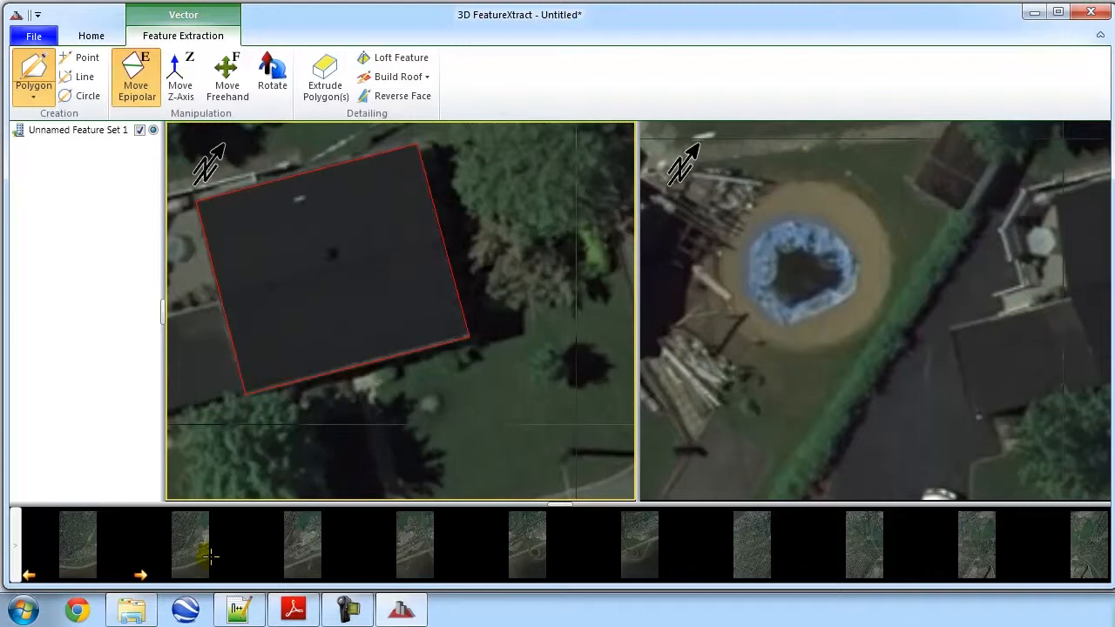
key("Return")
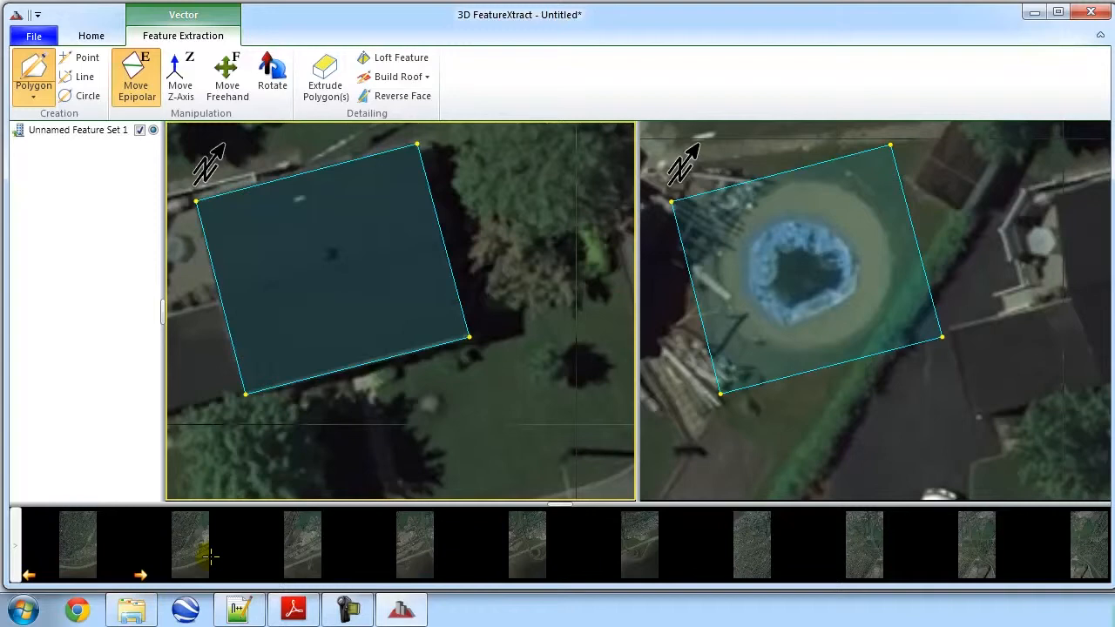
Step: Move the roof polygon along the epipolar line in the HMQ07002_184_RGB.TIF view until its outline matches the same house roof
mouse_move(807, 270)
left_mouse_down()
mouse_move(1039, 263)
mouse_move(910, 268)
left_mouse_up()
scroll(911, 268, "down", 4)
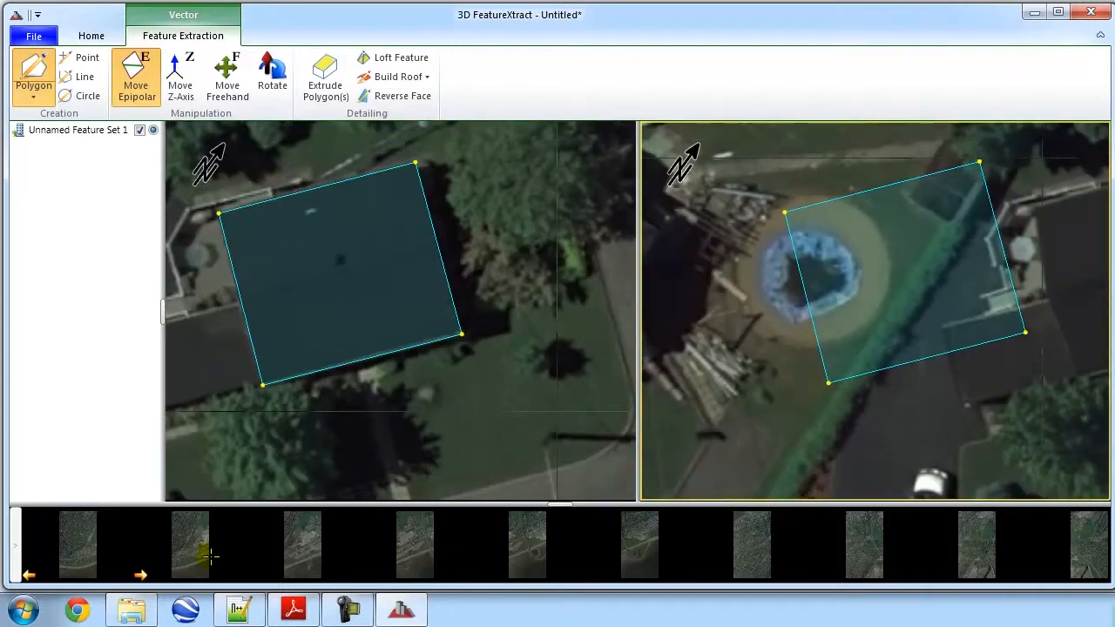
left_click_drag(910, 269, 1064, 267)
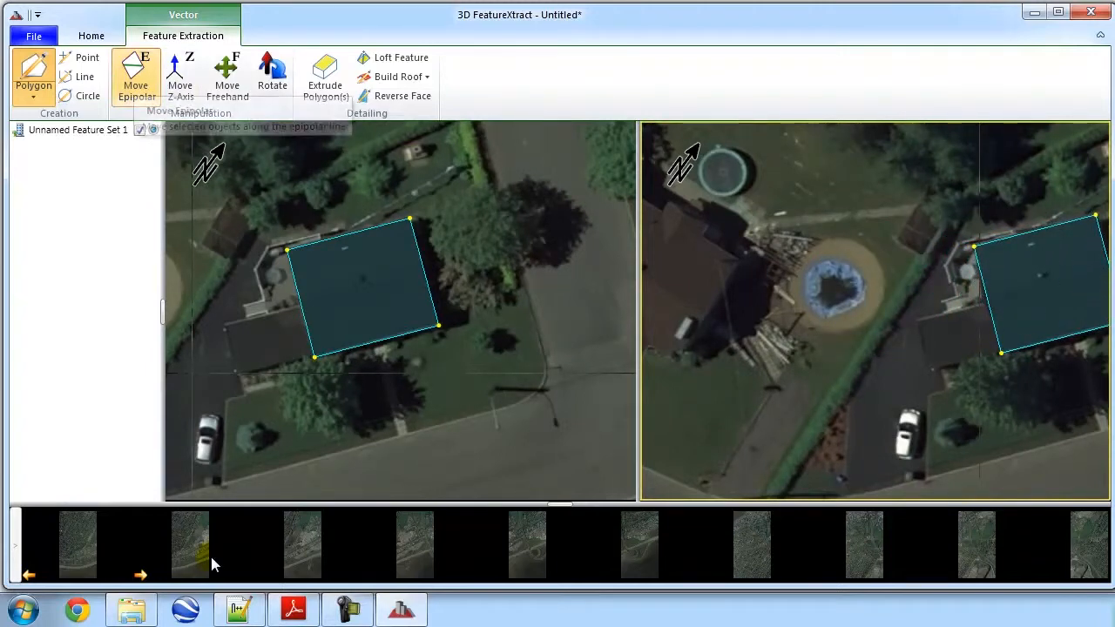
mouse_move(1050, 274)
left_mouse_down()
mouse_move(840, 278)
mouse_move(1047, 275)
left_mouse_up()
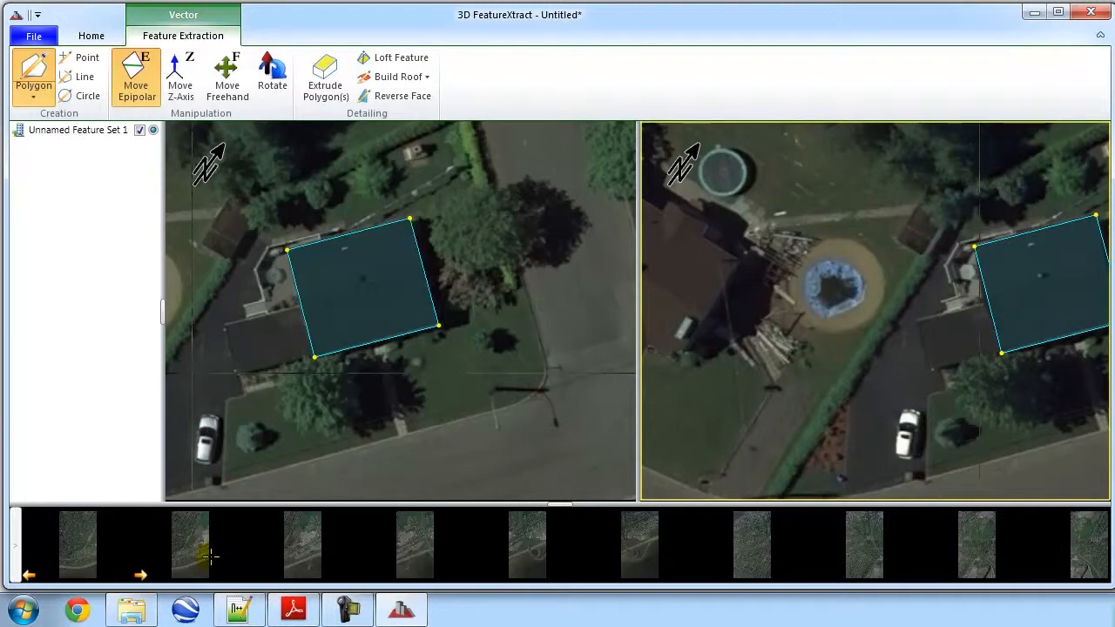